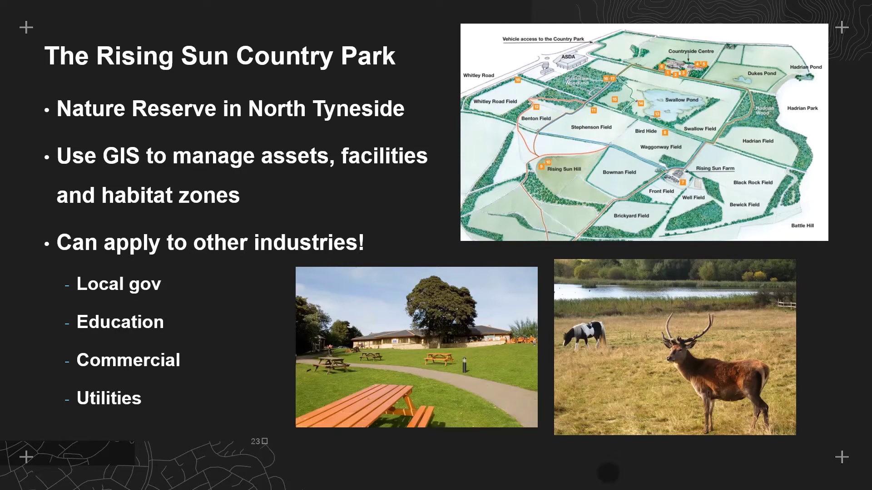
{"action": "key", "text": "alt+Tab"}
{"action": "key", "text": "Tab"}
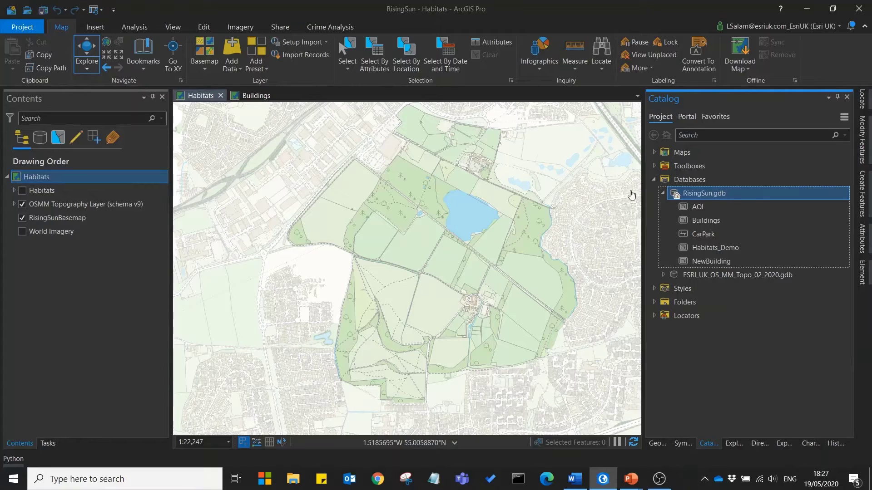
{"action": "mouse_move", "coordinate": [760, 193]}
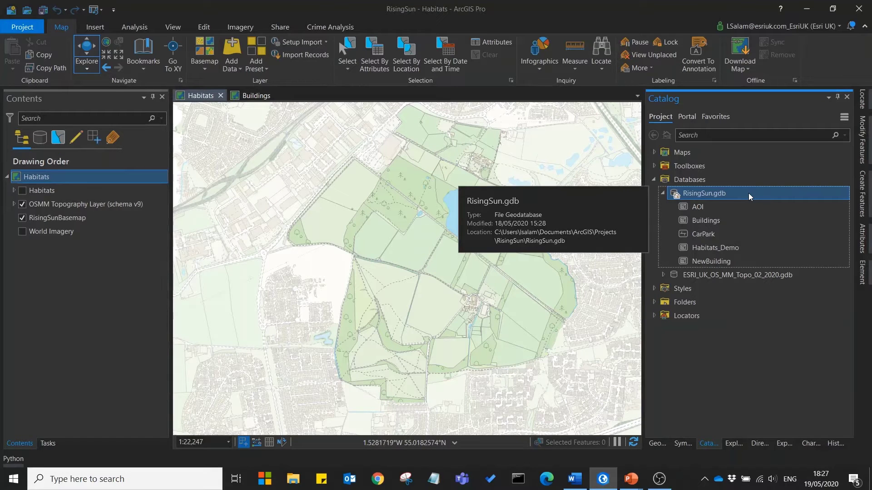
- Start a new feature class in RisingSun.gdb and name it Habitats
{"action": "right_click", "coordinate": [748, 192]}
{"action": "mouse_move", "coordinate": [759, 199]}
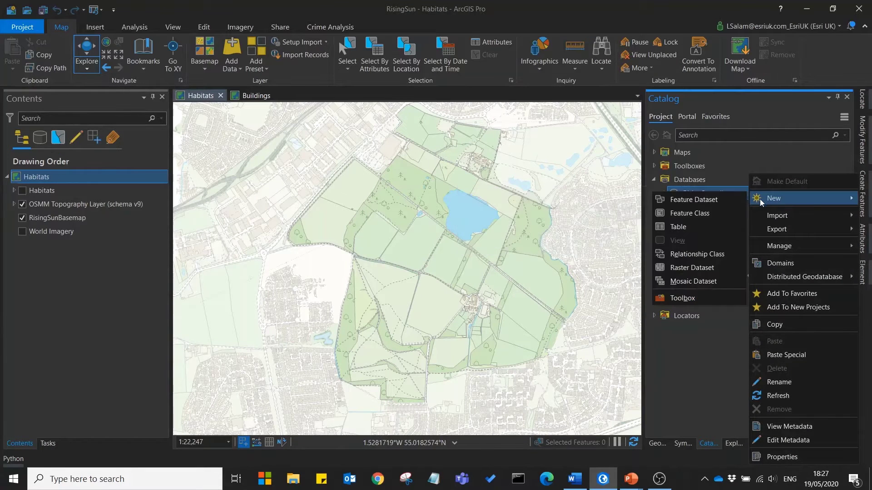
{"action": "left_click", "coordinate": [712, 209]}
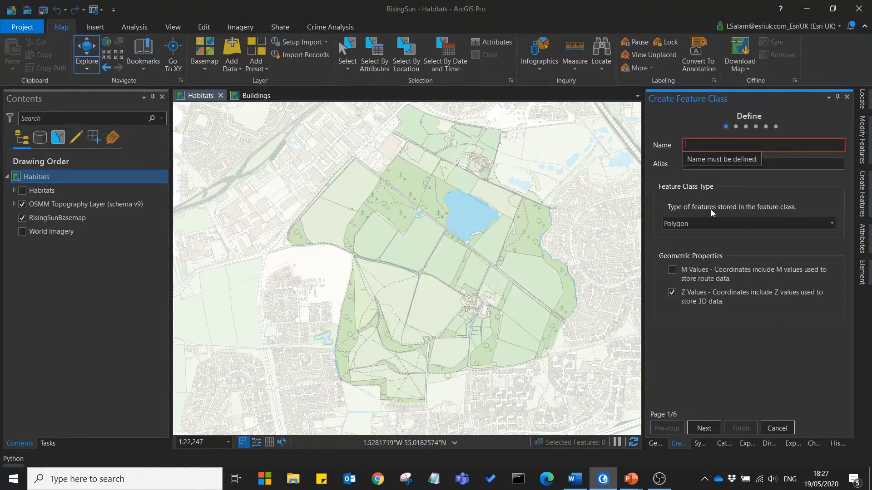
{"action": "type", "text": "Habitat"}
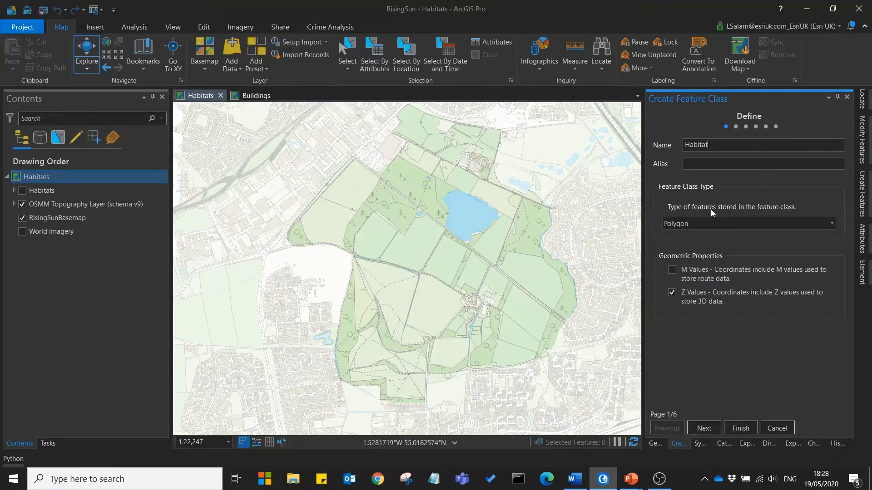
{"action": "type", "text": "s"}
{"action": "left_click", "coordinate": [709, 428]}
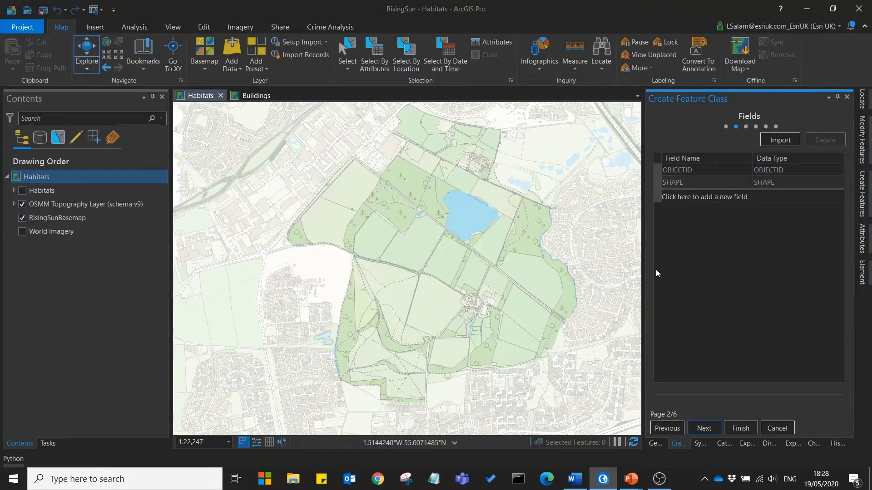
- Add a HabitatType text field and finish creating the Habitats feature class
{"action": "left_click", "coordinate": [672, 196]}
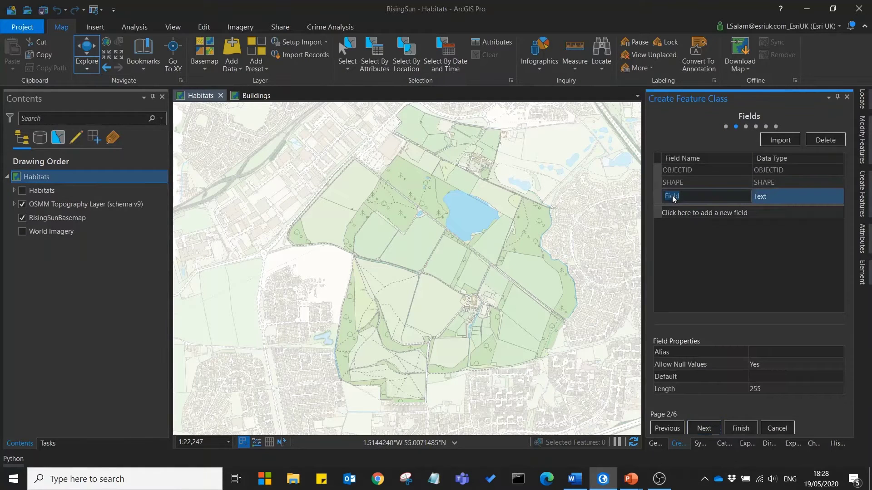
{"action": "type", "text": "HabitatType"}
{"action": "left_click", "coordinate": [748, 429]}
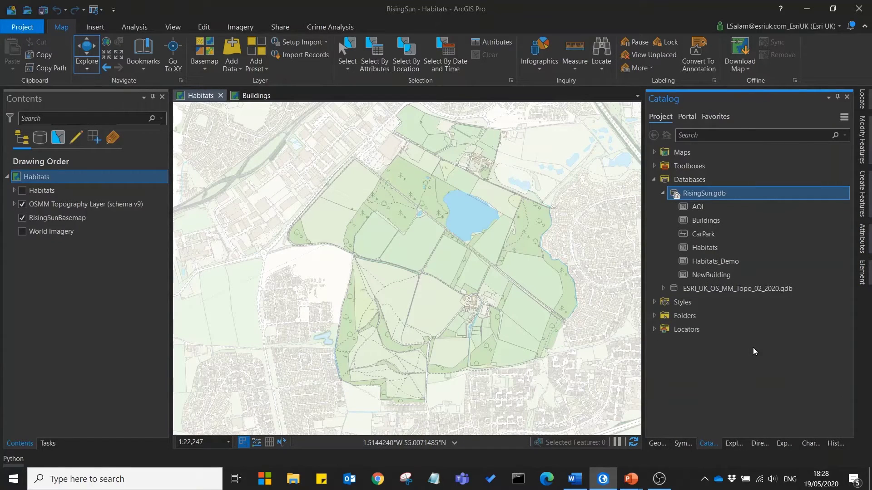
- Drag the Habitats feature class from the Catalog pane onto the map view
{"action": "left_click_drag", "start_coordinate": [706, 246], "coordinate": [589, 227]}
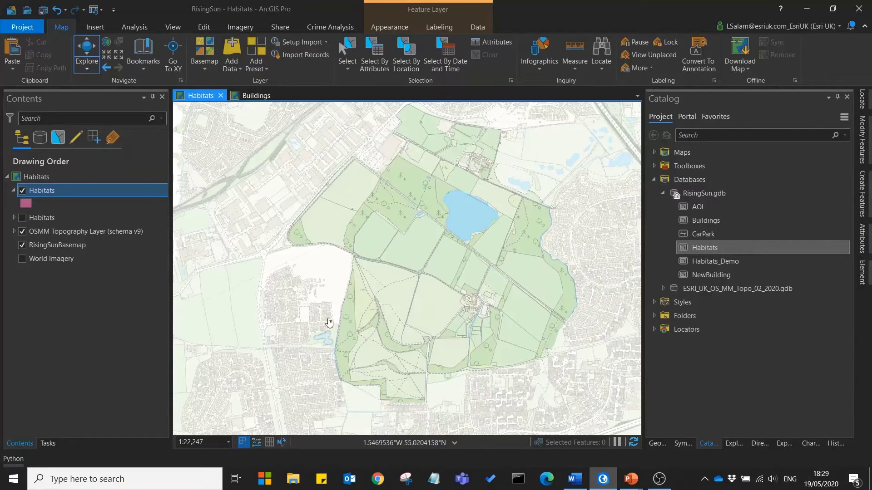
- Review the geodatabase's attribute domains, widening the code list, then close the Domains view
{"action": "left_click", "coordinate": [483, 28]}
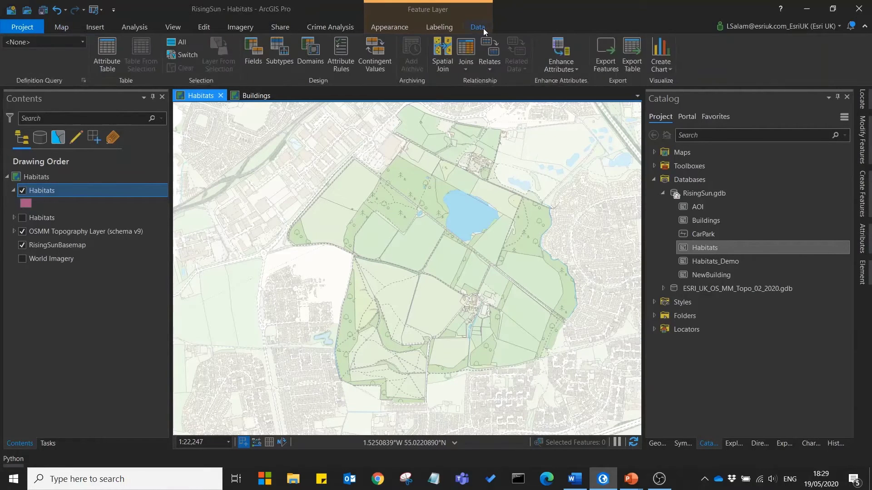
{"action": "left_click", "coordinate": [313, 53]}
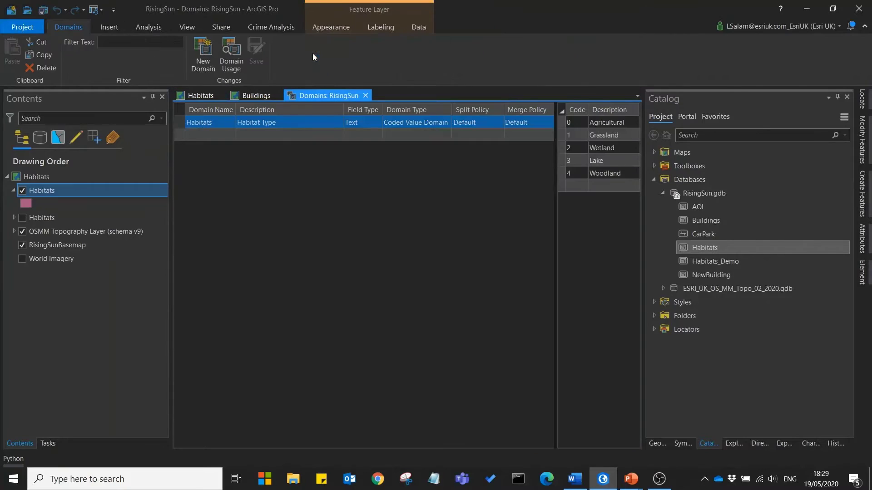
{"action": "left_click_drag", "start_coordinate": [555, 224], "coordinate": [483, 217]}
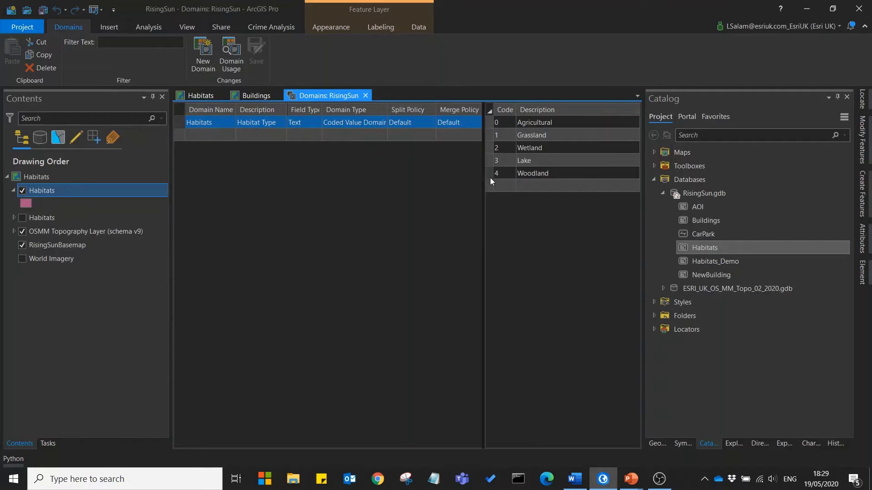
{"action": "left_click", "coordinate": [365, 96]}
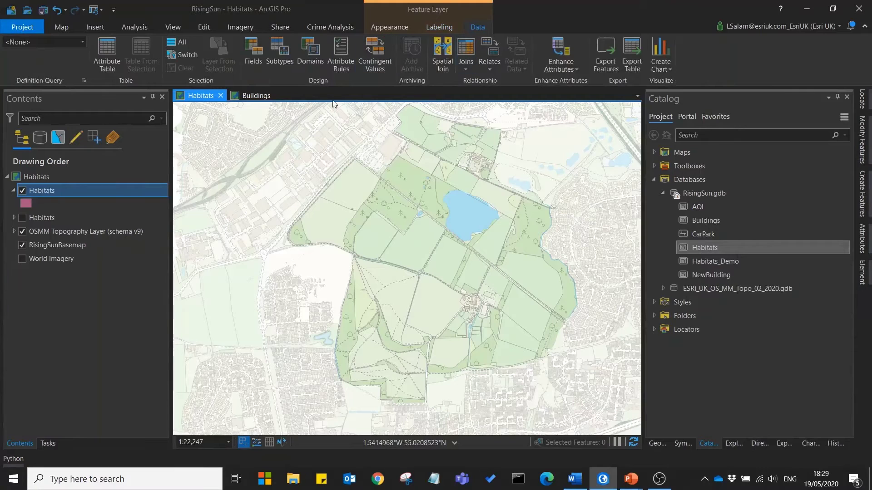
- In the Habitats Fields view, set HabitatType's domain to Habitats and save
{"action": "left_click", "coordinate": [254, 55]}
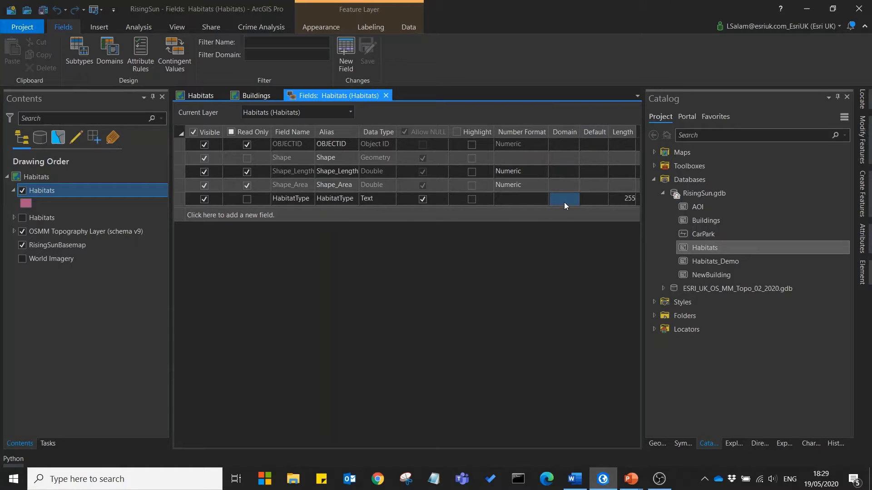
{"action": "left_click", "coordinate": [571, 200]}
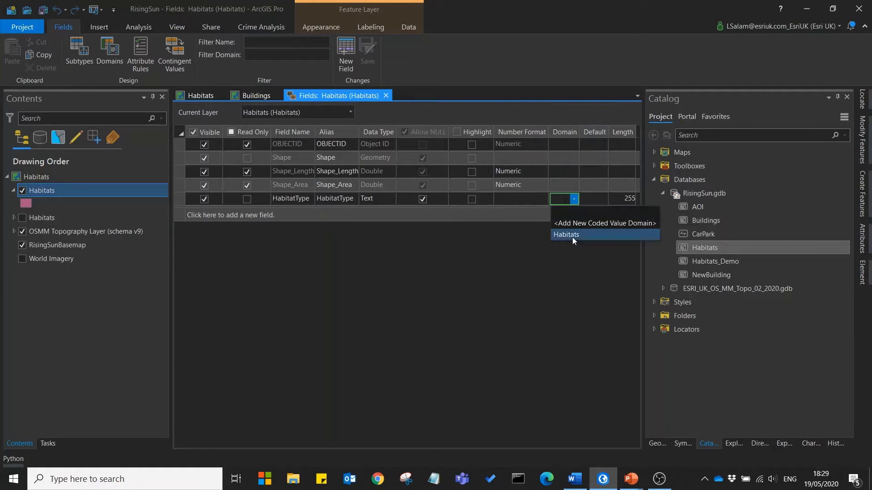
{"action": "left_click", "coordinate": [579, 236]}
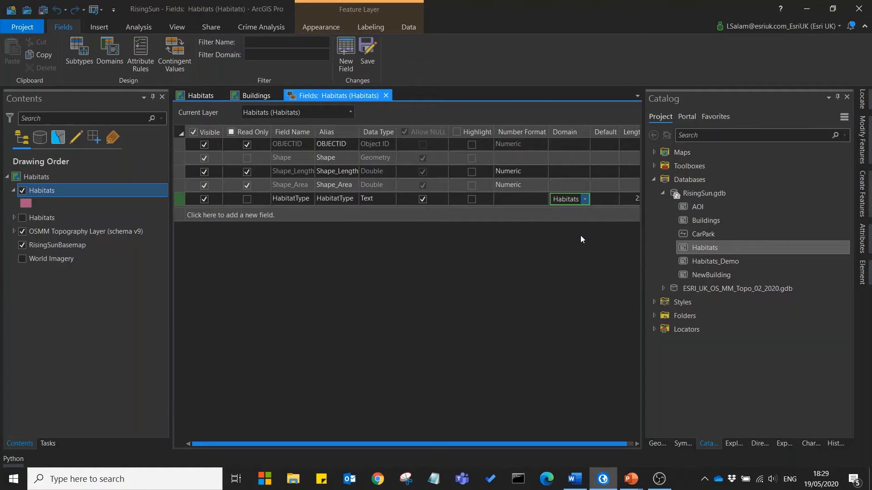
{"action": "left_click", "coordinate": [376, 62]}
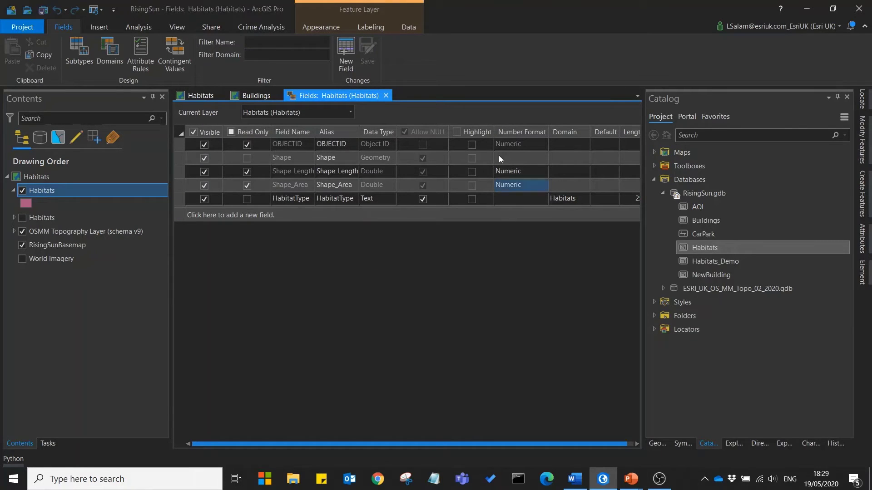
- Pick the Habitats template in Create Features and set its HabitatType to Agricultural
{"action": "left_click", "coordinate": [386, 96]}
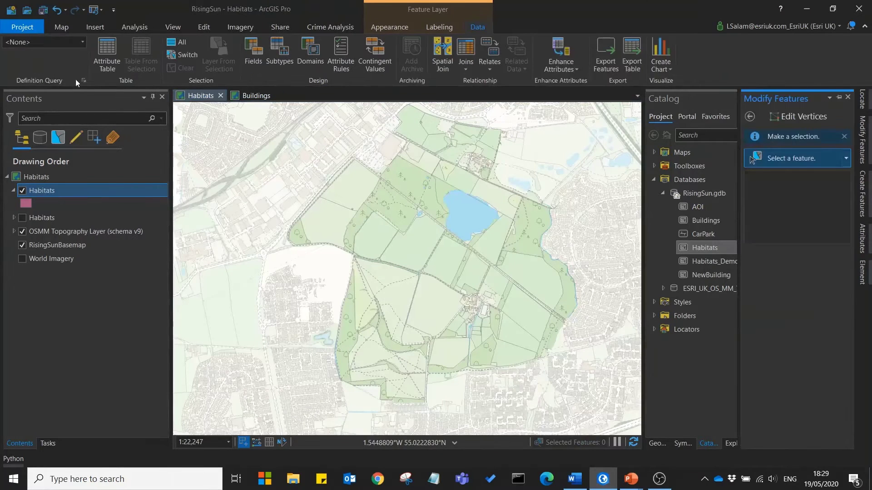
{"action": "left_click", "coordinate": [205, 27]}
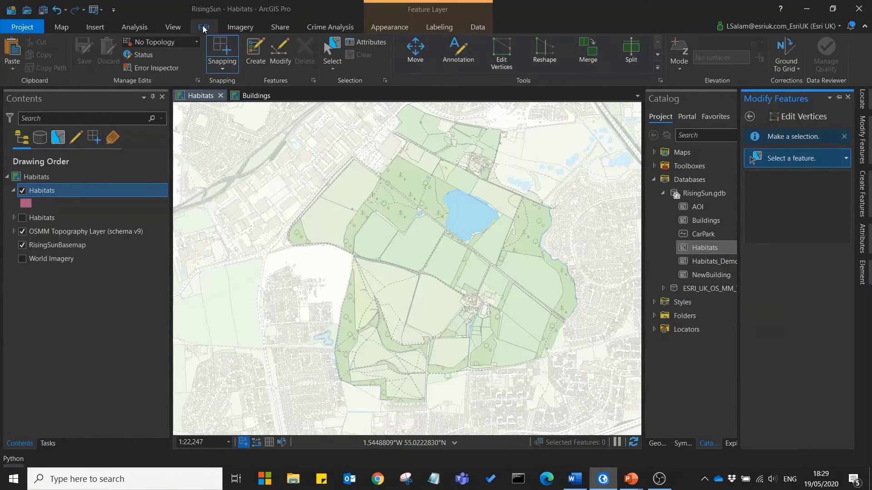
{"action": "left_click", "coordinate": [257, 58]}
{"action": "left_click", "coordinate": [839, 96]}
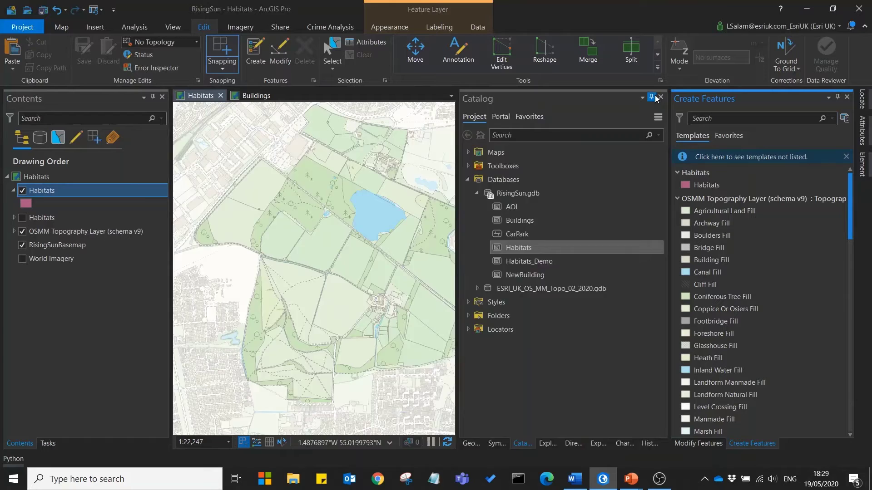
{"action": "left_click", "coordinate": [651, 97]}
{"action": "left_click", "coordinate": [840, 188]}
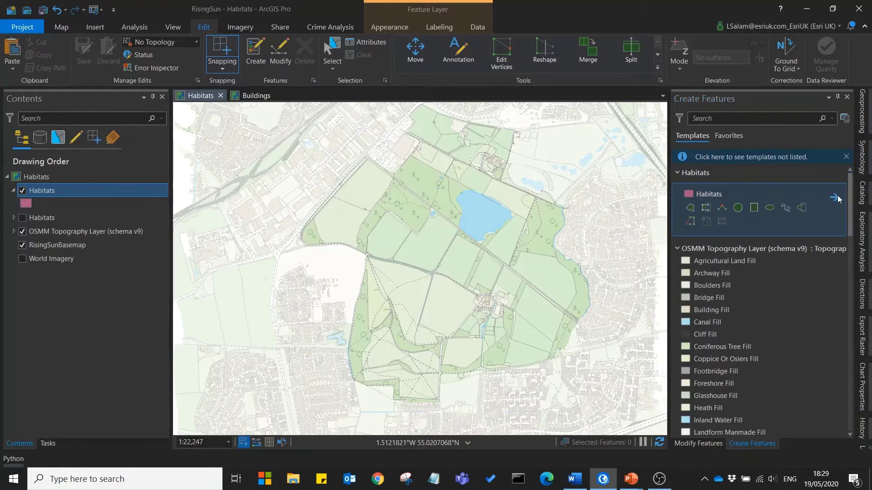
{"action": "left_click", "coordinate": [835, 196]}
{"action": "left_click", "coordinate": [750, 204]}
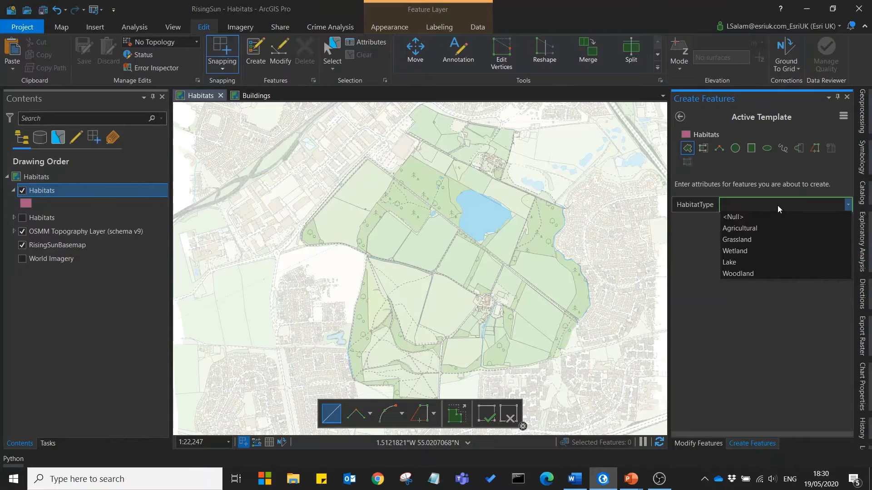
{"action": "left_click", "coordinate": [755, 230]}
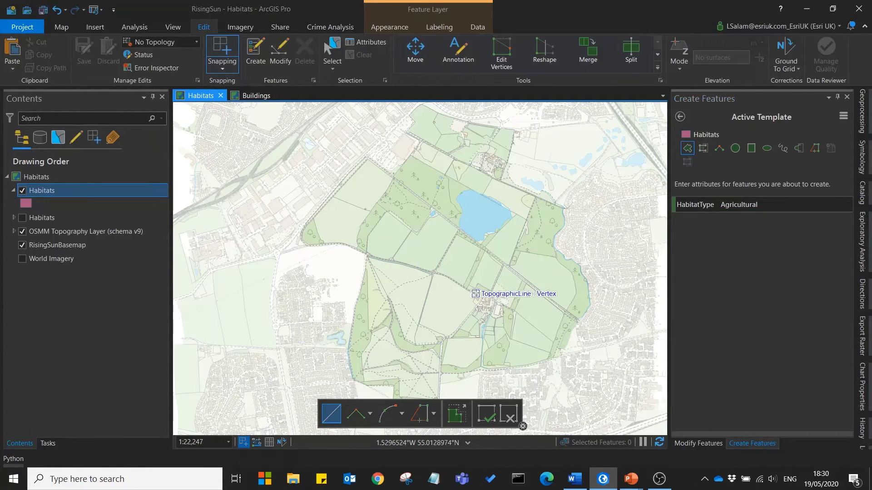
- Zoom in and digitise a four-corner polygon beside the road near the farm buildings
{"action": "scroll", "coordinate": [467, 291], "scroll_direction": "up", "scroll_amount": 5}
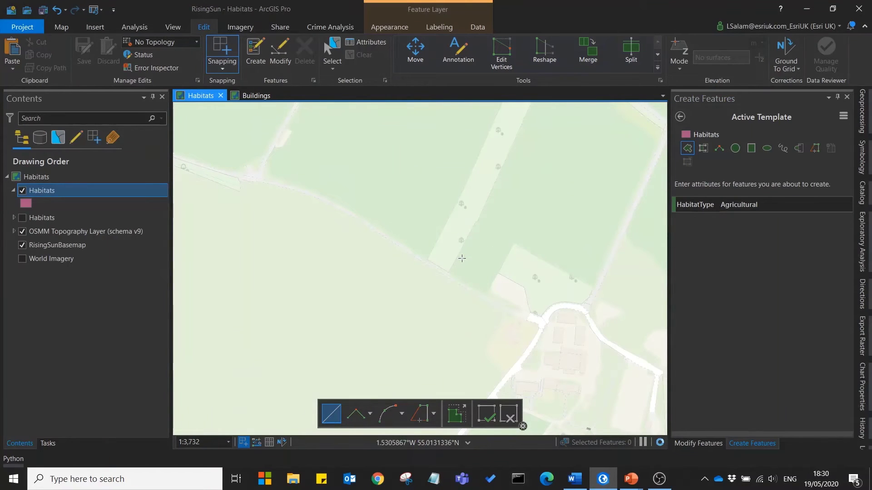
{"action": "left_click", "coordinate": [460, 252]}
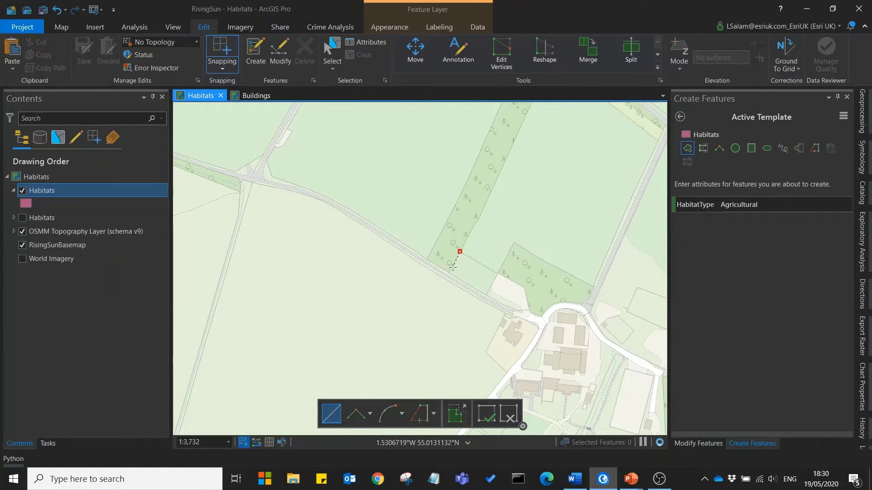
{"action": "left_click", "coordinate": [449, 273]}
{"action": "left_click", "coordinate": [486, 295]}
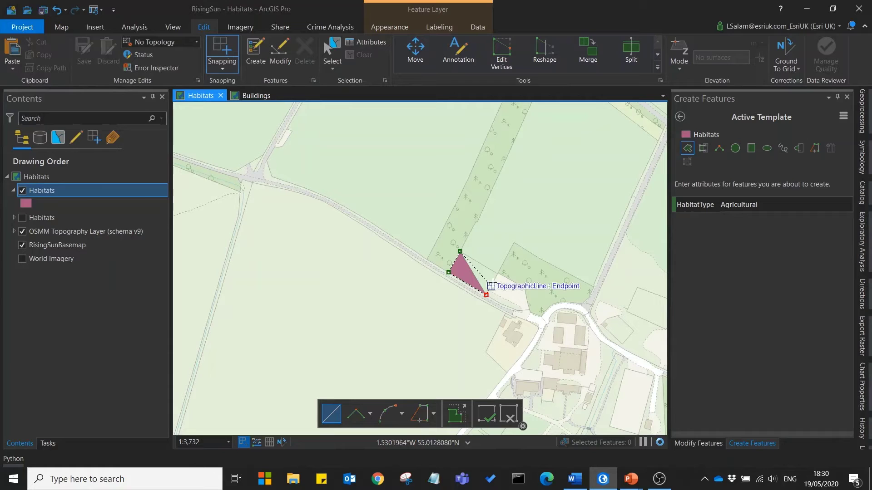
{"action": "double_click", "coordinate": [497, 274]}
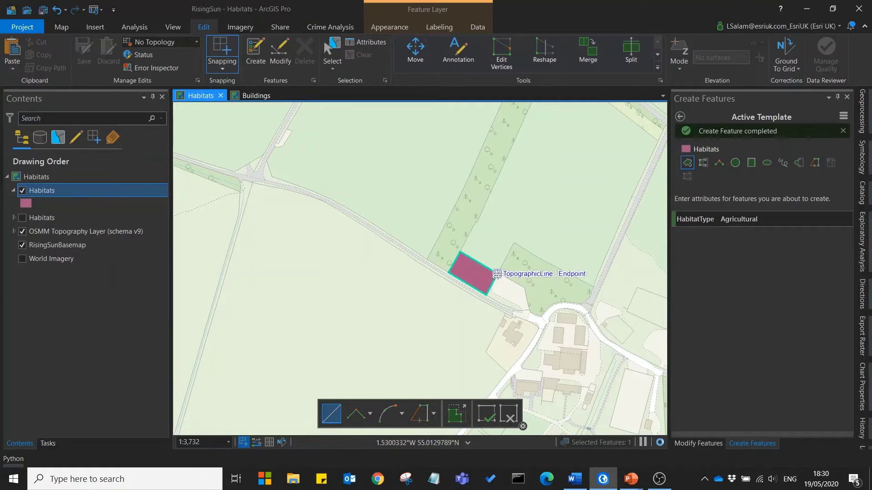
- Open the Habitats attribute table, discard all unsaved edits, then close the table
{"action": "right_click", "coordinate": [60, 191]}
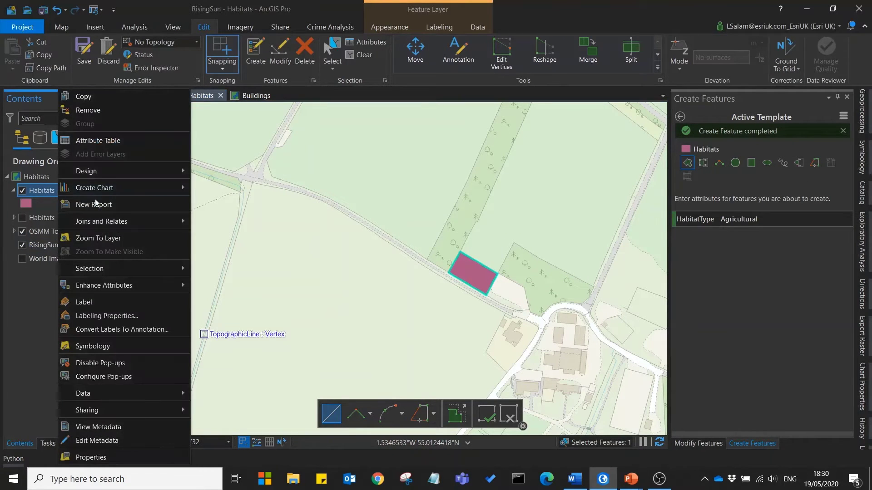
{"action": "left_click", "coordinate": [144, 143]}
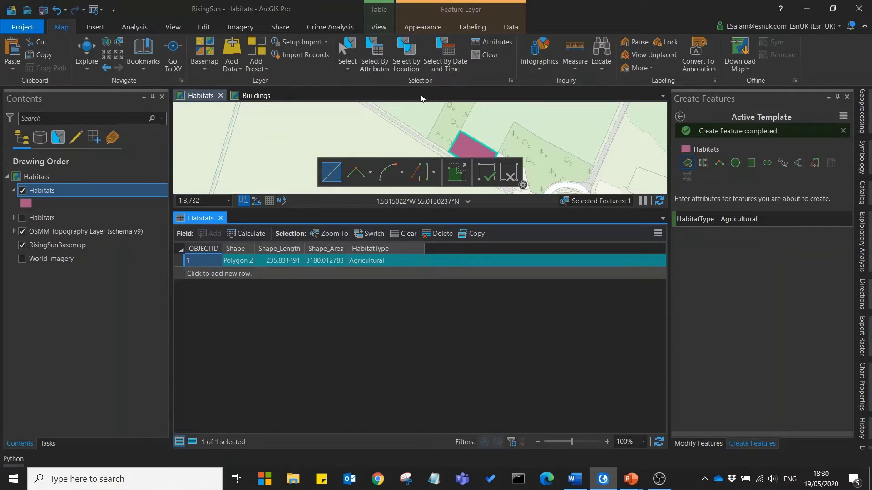
{"action": "left_click", "coordinate": [206, 27]}
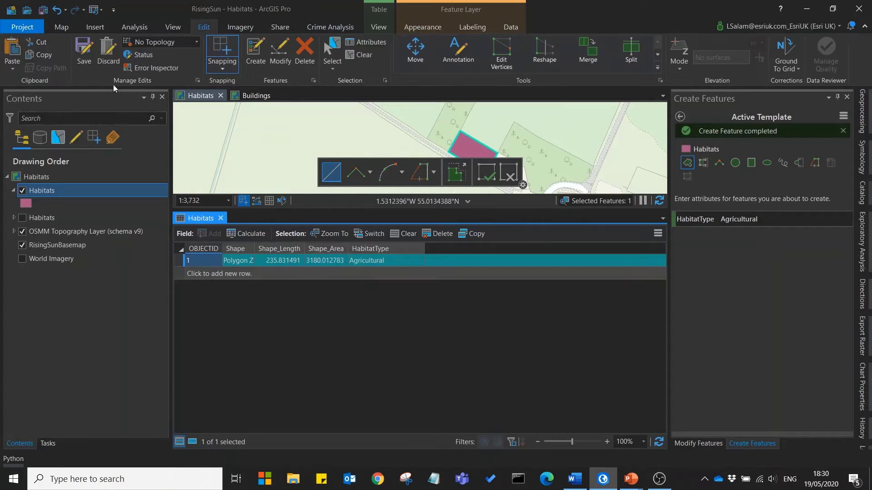
{"action": "left_click", "coordinate": [113, 62]}
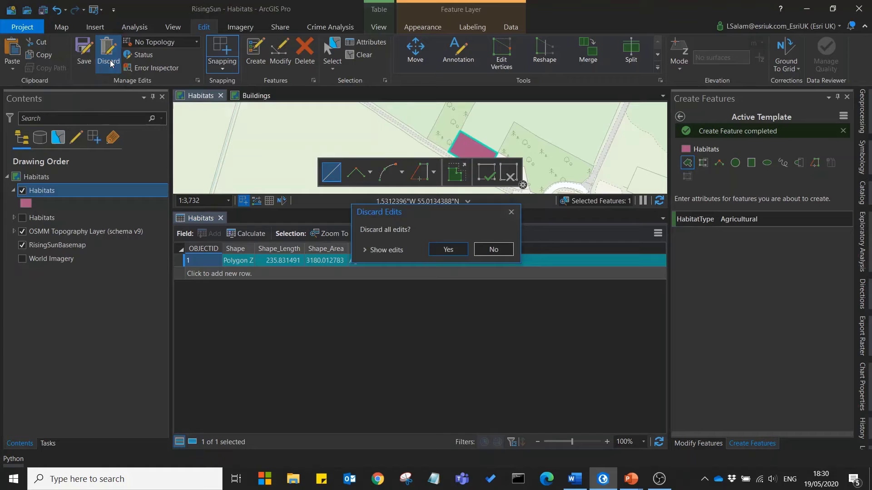
{"action": "left_click", "coordinate": [457, 254]}
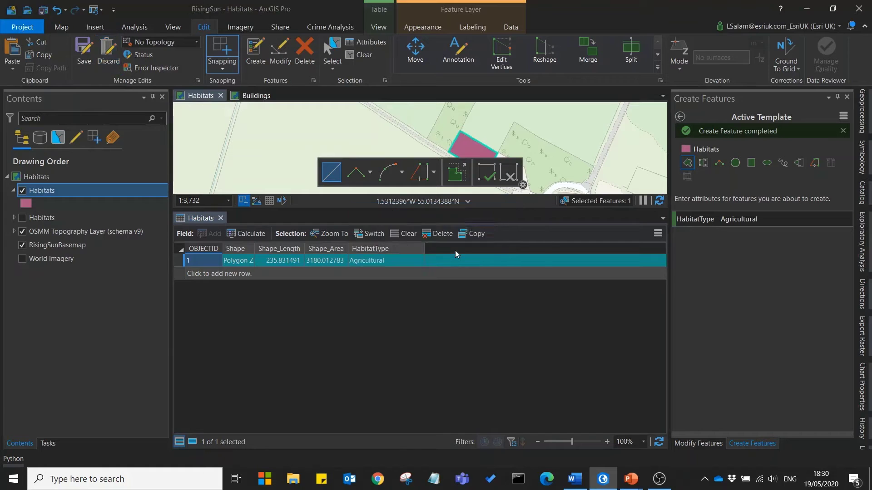
{"action": "left_click", "coordinate": [221, 218]}
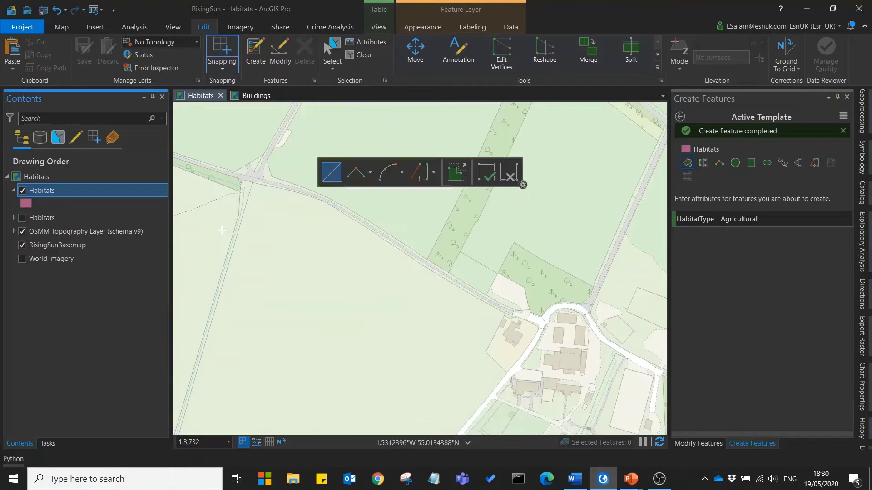
- Open Select By Attributes with TopographicArea as the input rows
{"action": "left_click", "coordinate": [61, 27]}
{"action": "scroll", "coordinate": [352, 308], "scroll_direction": "down", "scroll_amount": 2}
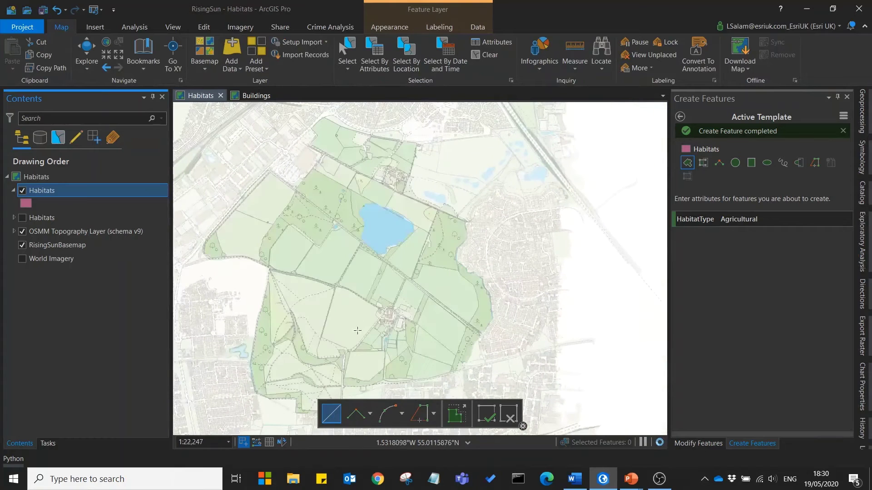
{"action": "left_click", "coordinate": [373, 63]}
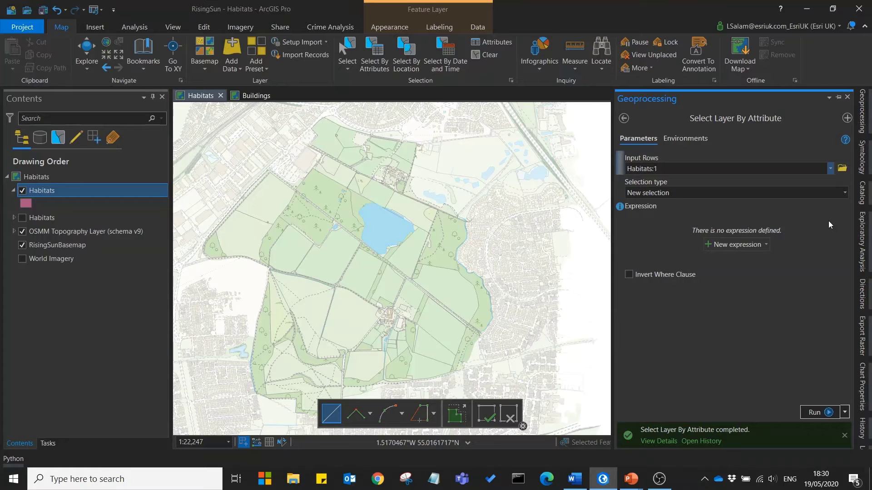
{"action": "left_click", "coordinate": [829, 170]}
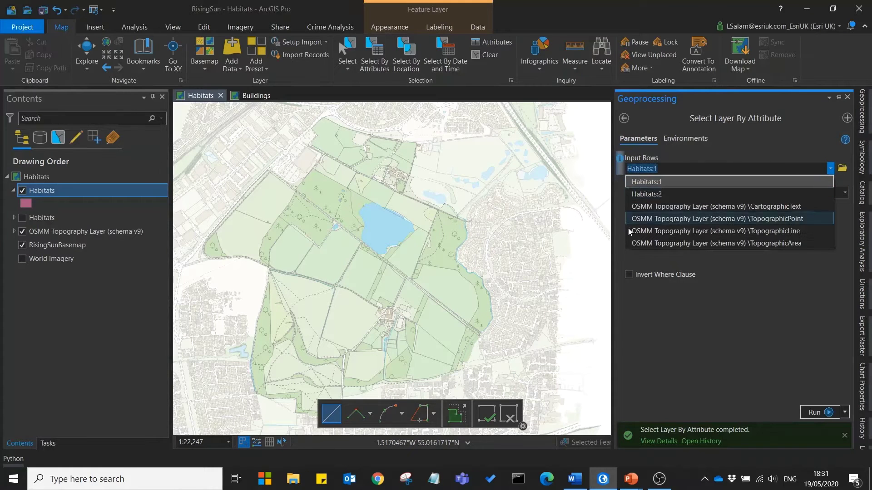
{"action": "left_click", "coordinate": [652, 244]}
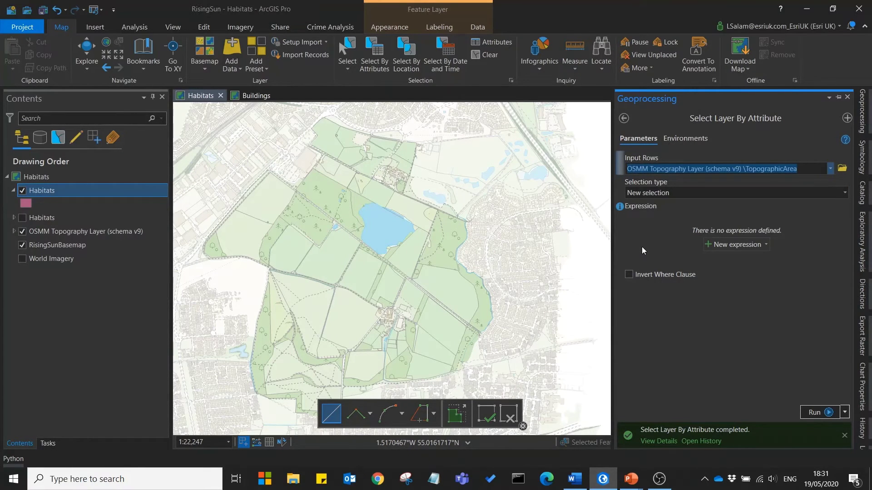
- Build and run 'style_description is equal to Mixed Woodland Fill', then pan to the selection
{"action": "left_click", "coordinate": [726, 245]}
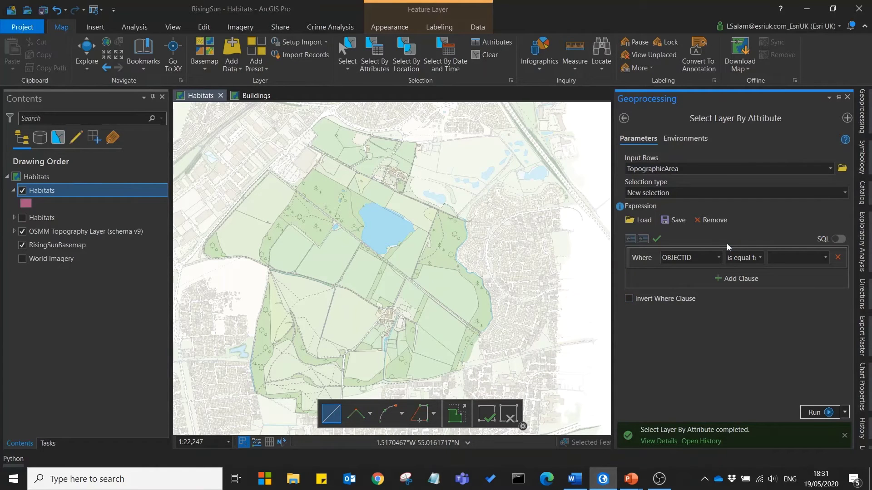
{"action": "left_click", "coordinate": [718, 257]}
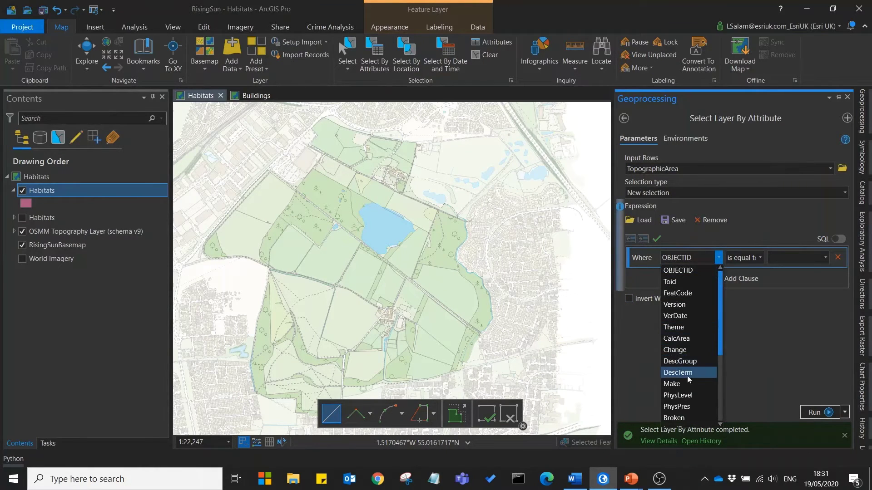
{"action": "scroll", "coordinate": [696, 375], "scroll_direction": "down", "scroll_amount": 2}
{"action": "left_click", "coordinate": [704, 374]}
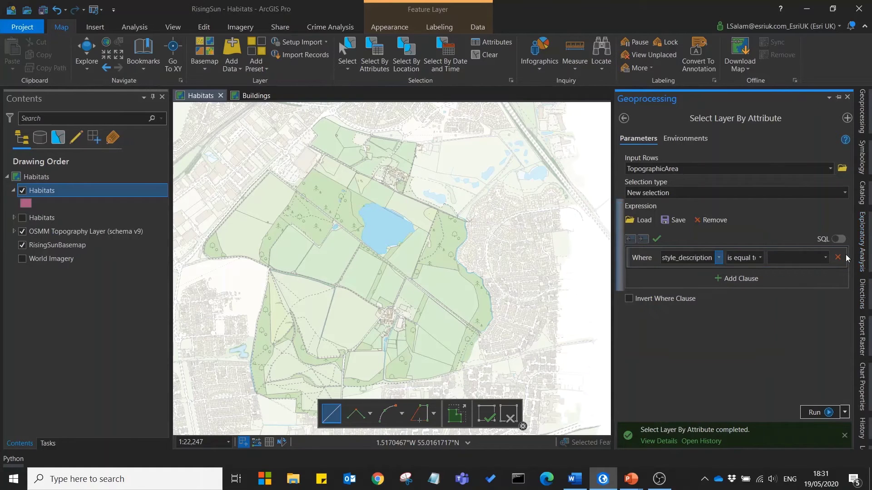
{"action": "left_click", "coordinate": [825, 257]}
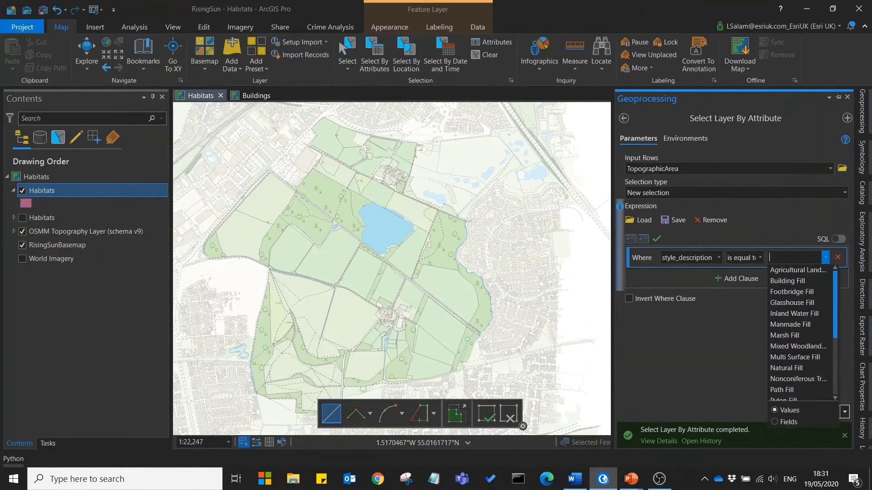
{"action": "left_click", "coordinate": [803, 346]}
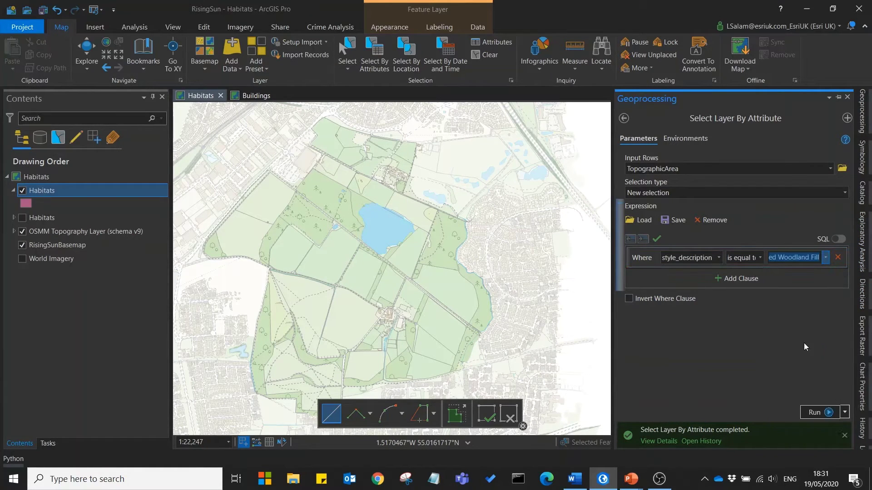
{"action": "left_click", "coordinate": [818, 413]}
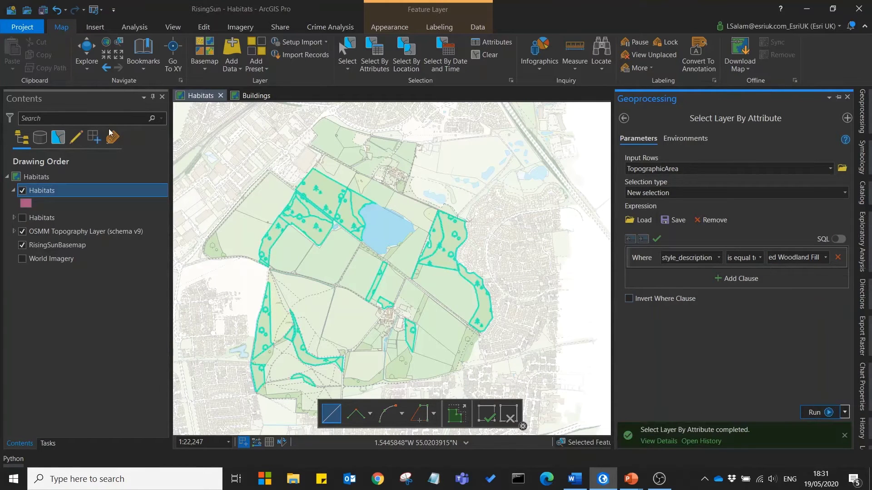
{"action": "left_click", "coordinate": [86, 51]}
{"action": "left_click_drag", "start_coordinate": [207, 202], "coordinate": [266, 189]}
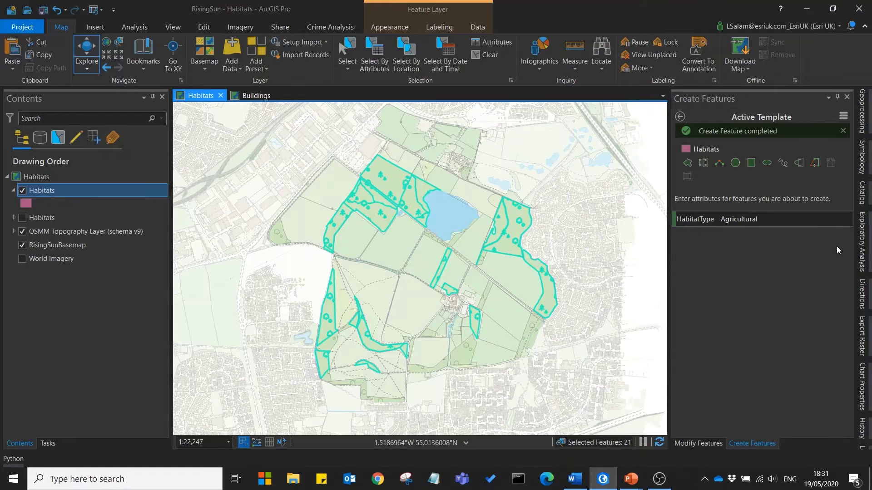
- Set the Habitats template to Woodland and Paste Special the selected woodland polygons into Habitats
{"action": "left_click", "coordinate": [806, 219]}
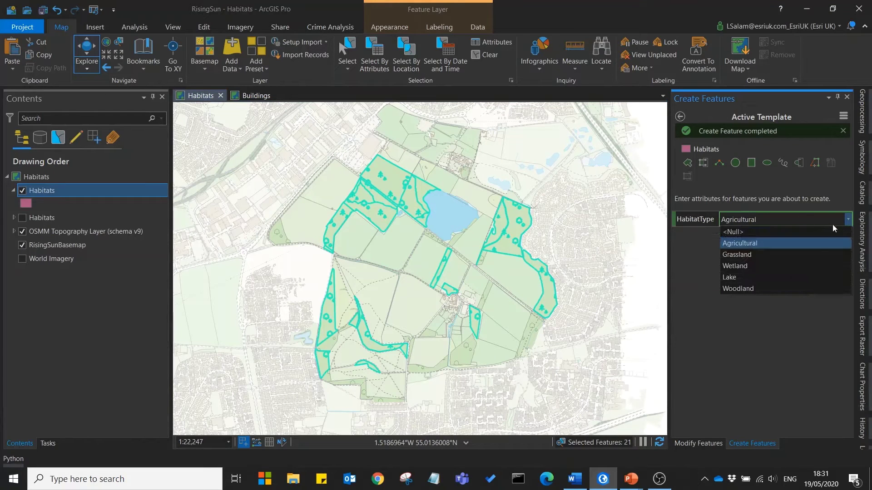
{"action": "left_click", "coordinate": [787, 292]}
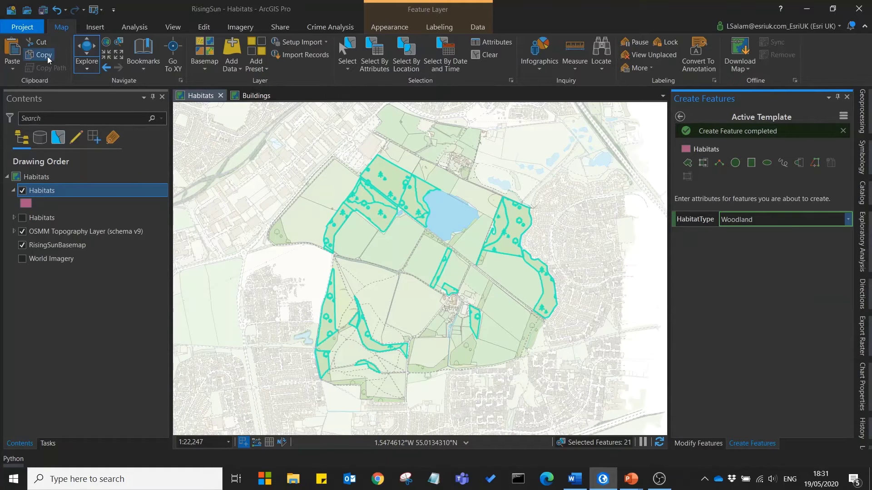
{"action": "left_click", "coordinate": [13, 69]}
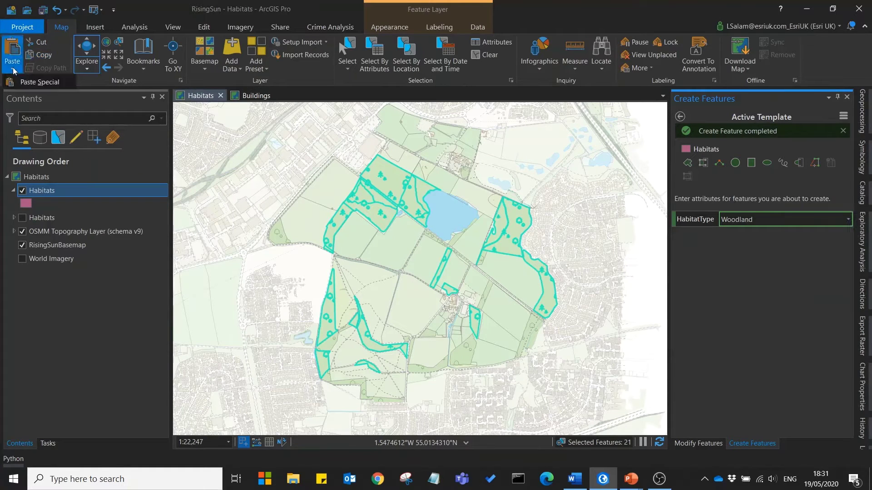
{"action": "left_click", "coordinate": [64, 85]}
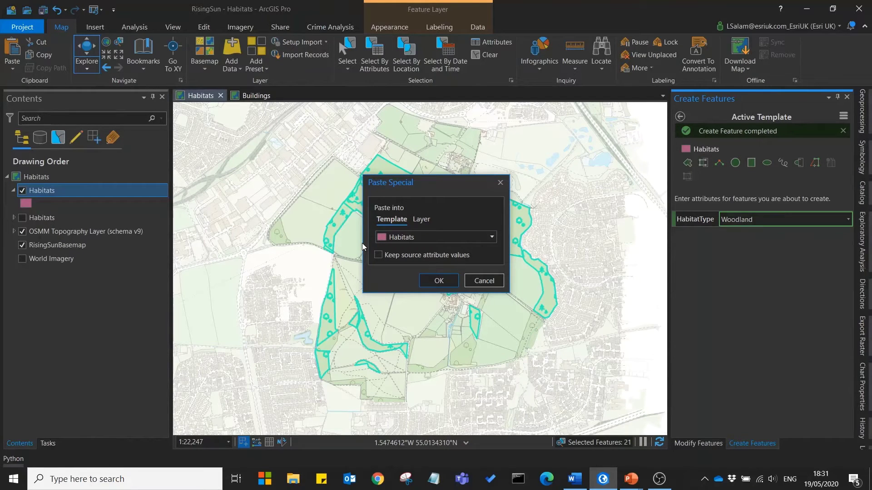
{"action": "left_click", "coordinate": [444, 280]}
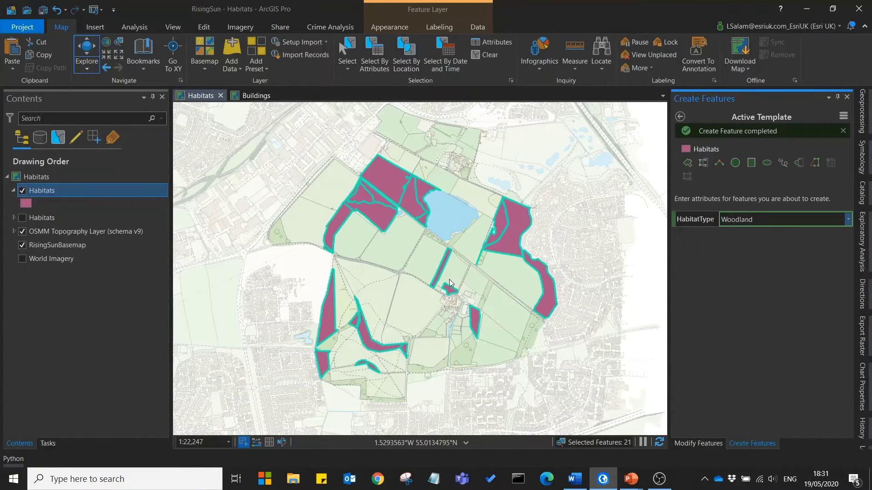
{"action": "right_click", "coordinate": [57, 190]}
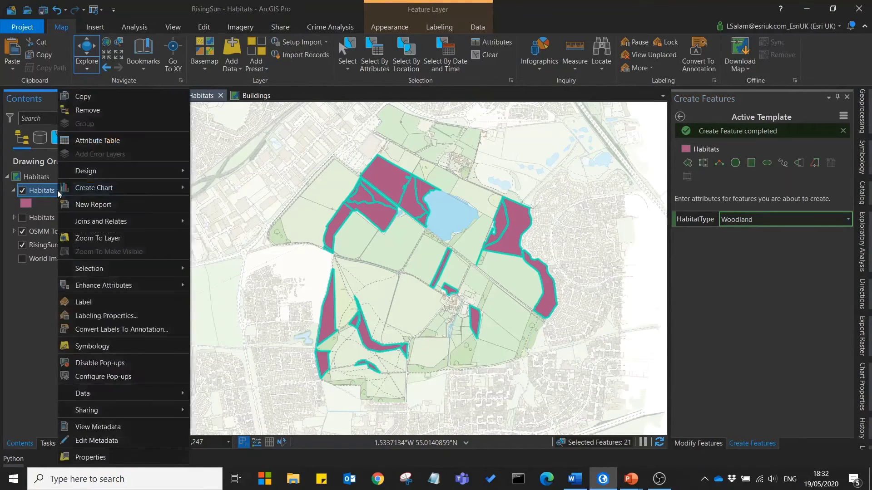
{"action": "left_click", "coordinate": [116, 143]}
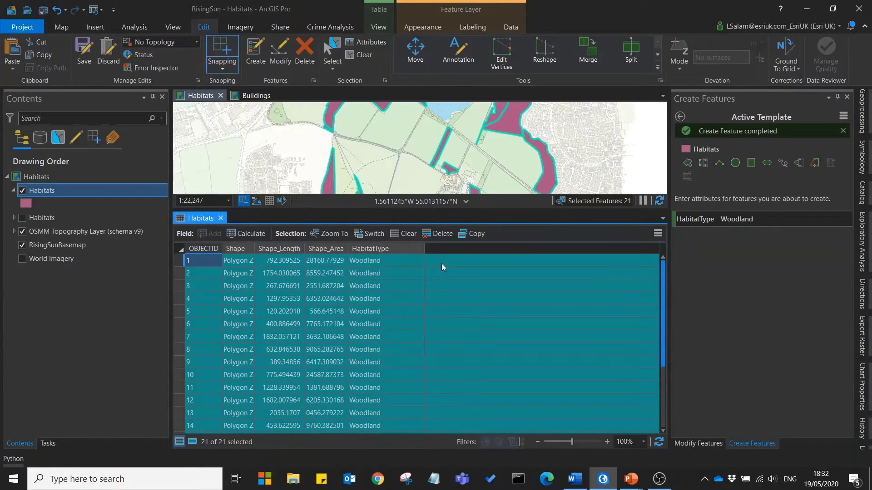
{"action": "scroll", "coordinate": [334, 320], "scroll_direction": "down", "scroll_amount": 3}
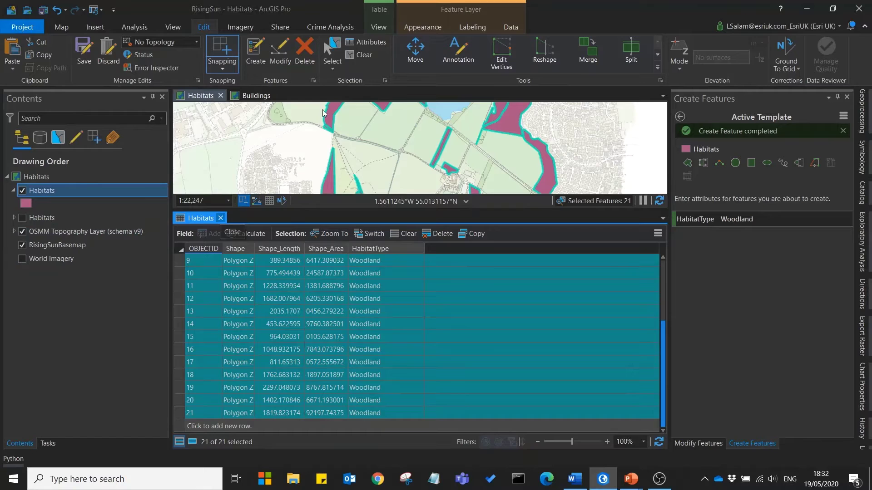
{"action": "left_click", "coordinate": [220, 218]}
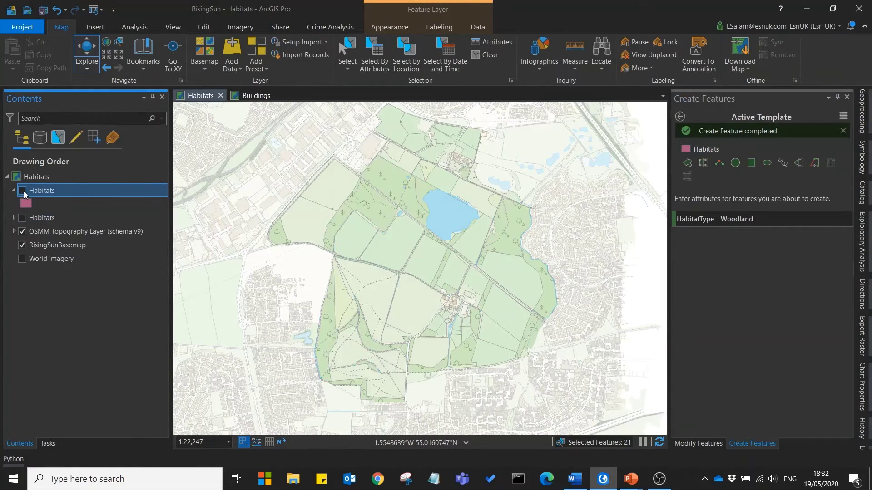
- Hide the pink Habitats layer, show the colour-coded one with its HabitatType legend, and zoom to the lake
{"action": "left_click", "coordinate": [23, 218]}
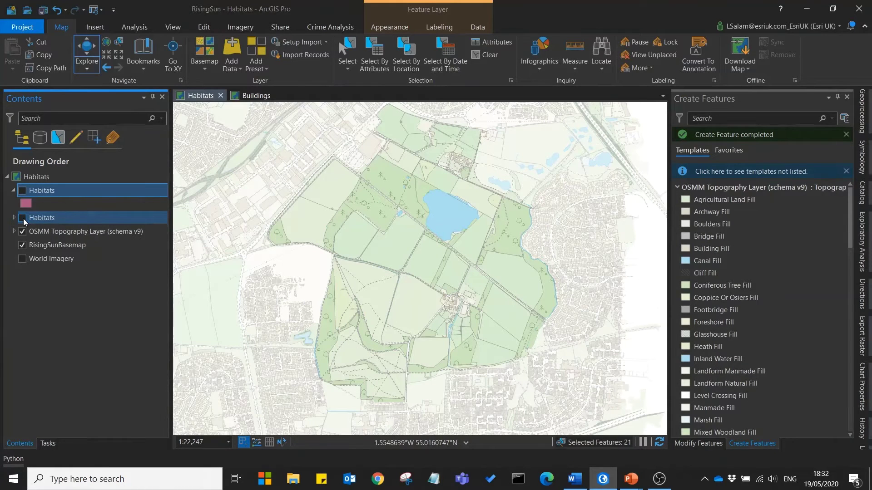
{"action": "left_click", "coordinate": [22, 219]}
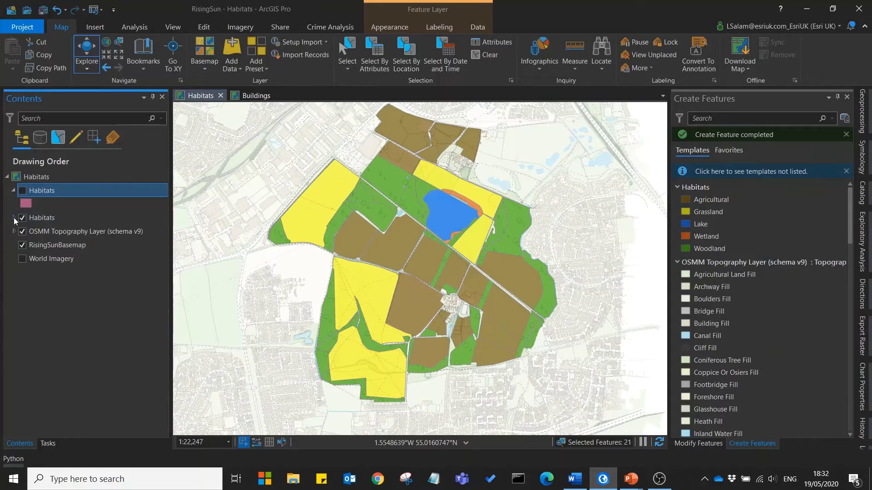
{"action": "left_click", "coordinate": [14, 218]}
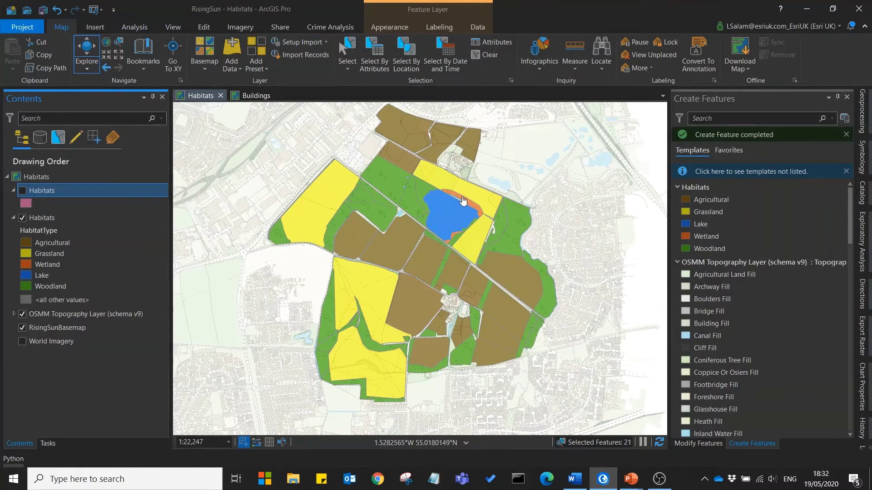
{"action": "scroll", "coordinate": [448, 212], "scroll_direction": "up", "scroll_amount": 3}
{"action": "scroll", "coordinate": [447, 212], "scroll_direction": "up", "scroll_amount": 5}
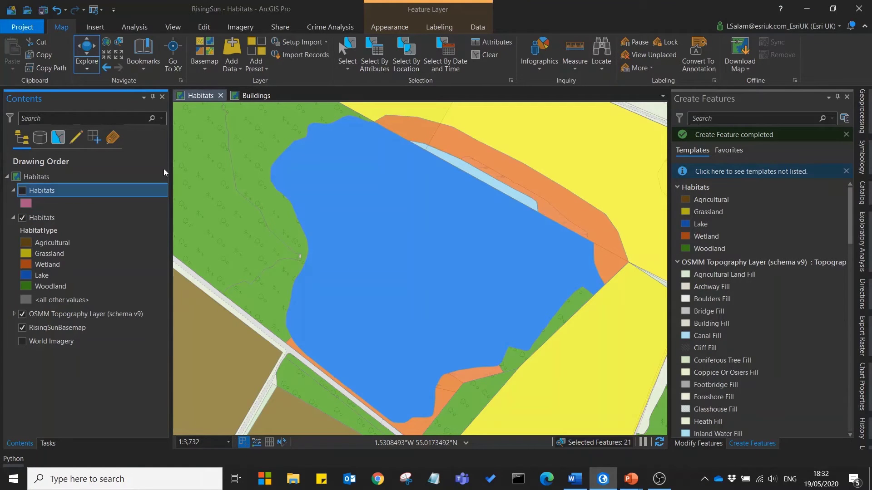
- Select the lake, start Edit Vertices, and add a vertex dragged onto the wetland boundary
{"action": "left_click", "coordinate": [350, 50]}
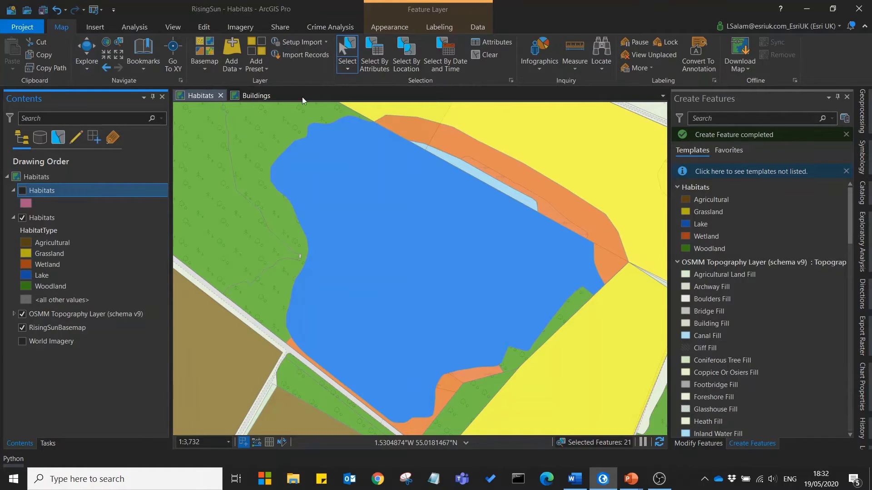
{"action": "left_click", "coordinate": [429, 228]}
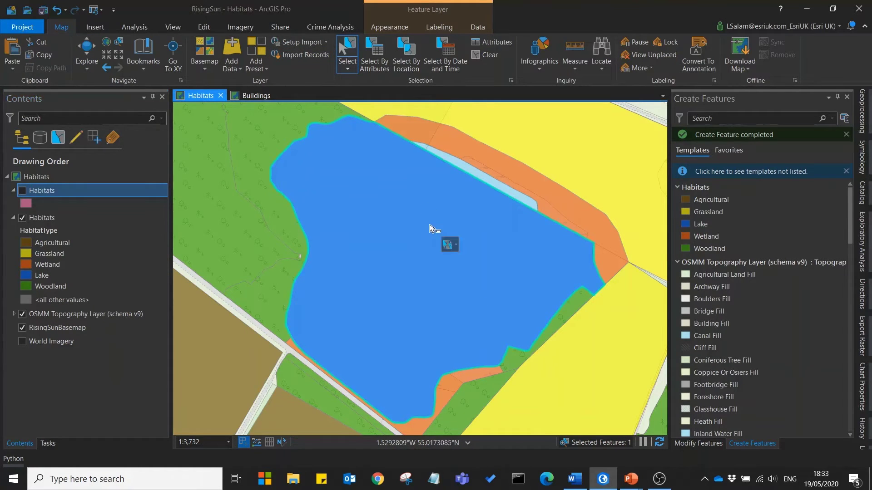
{"action": "left_click", "coordinate": [200, 28]}
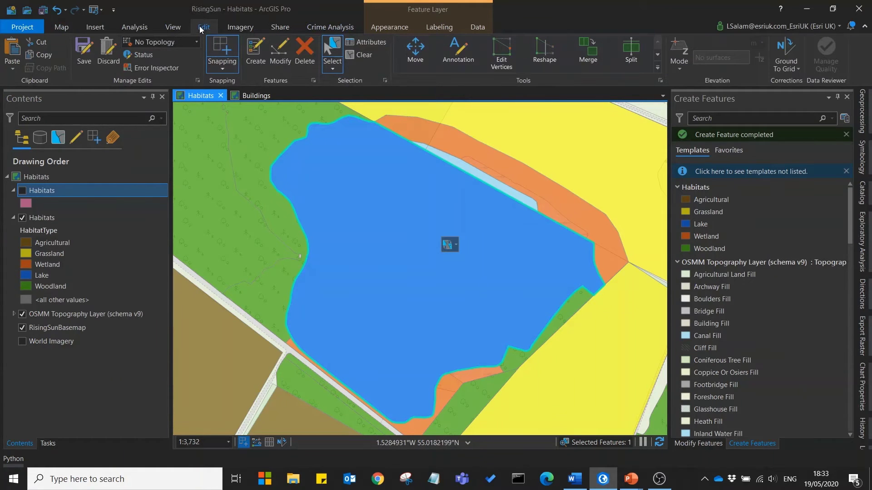
{"action": "left_click", "coordinate": [502, 54]}
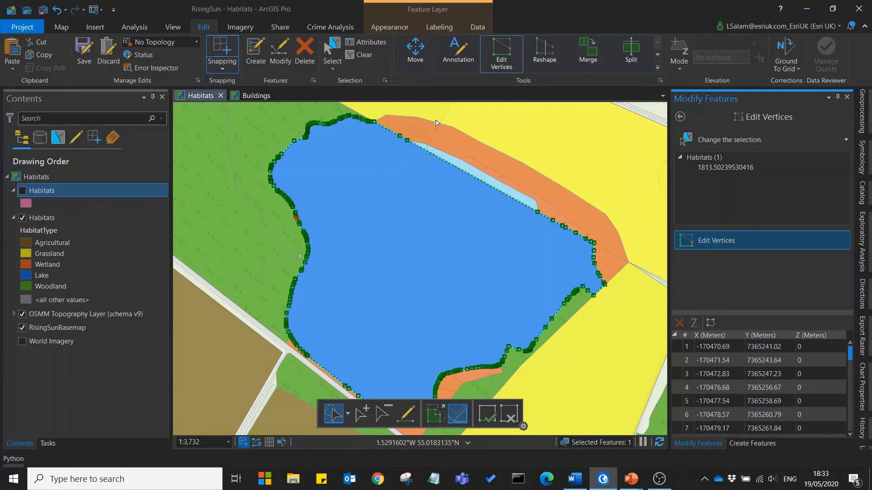
{"action": "scroll", "coordinate": [445, 132], "scroll_direction": "up", "scroll_amount": 2}
{"action": "scroll", "coordinate": [446, 140], "scroll_direction": "up", "scroll_amount": 2}
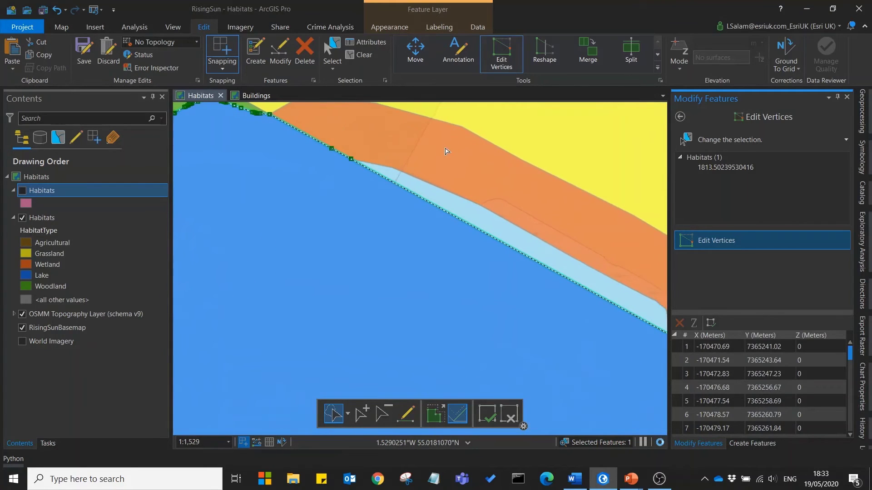
{"action": "right_click", "coordinate": [432, 205]}
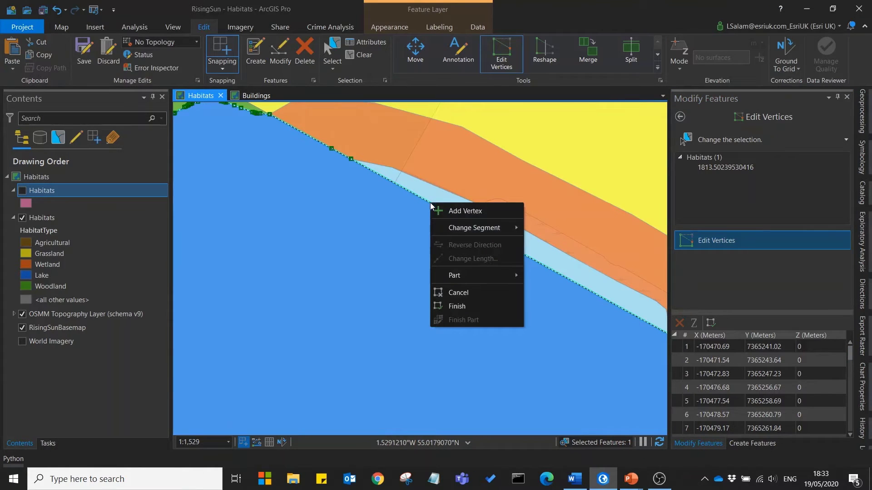
{"action": "left_click", "coordinate": [463, 213]}
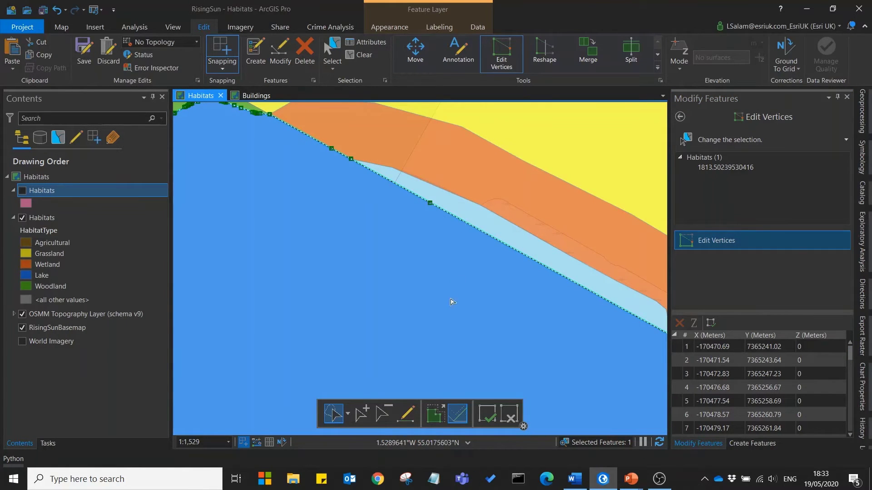
{"action": "left_click_drag", "start_coordinate": [430, 202], "coordinate": [392, 167]}
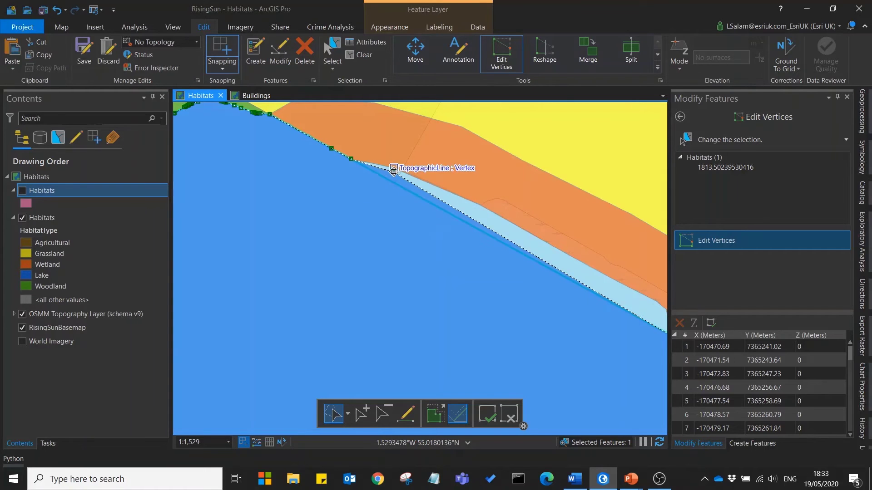
- Add three more vertices along the lake edge, moving them onto the wetland edge to close the sliver
{"action": "right_click", "coordinate": [481, 222]}
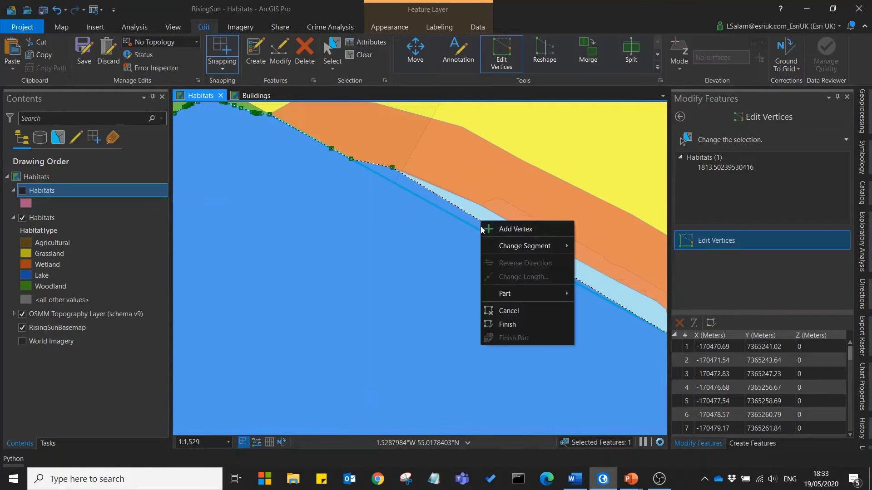
{"action": "left_click", "coordinate": [502, 228]}
{"action": "left_click_drag", "start_coordinate": [480, 221], "coordinate": [480, 205]}
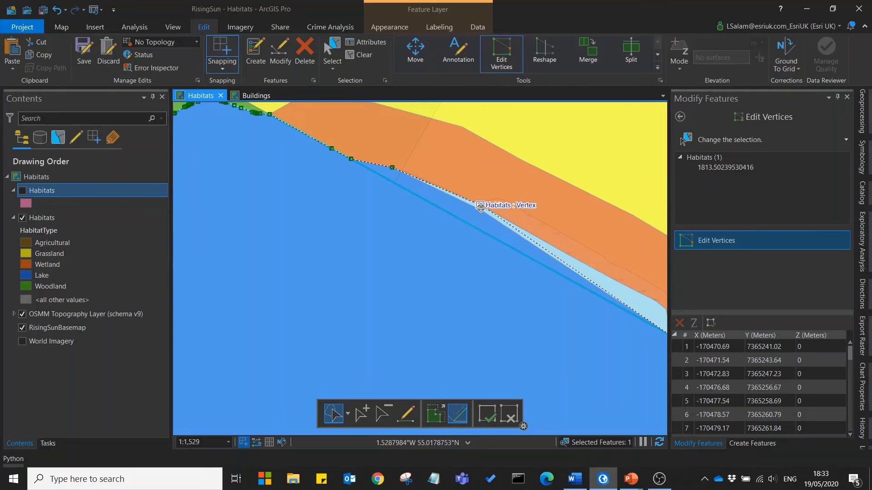
{"action": "scroll", "coordinate": [615, 377], "scroll_direction": "down", "scroll_amount": 5}
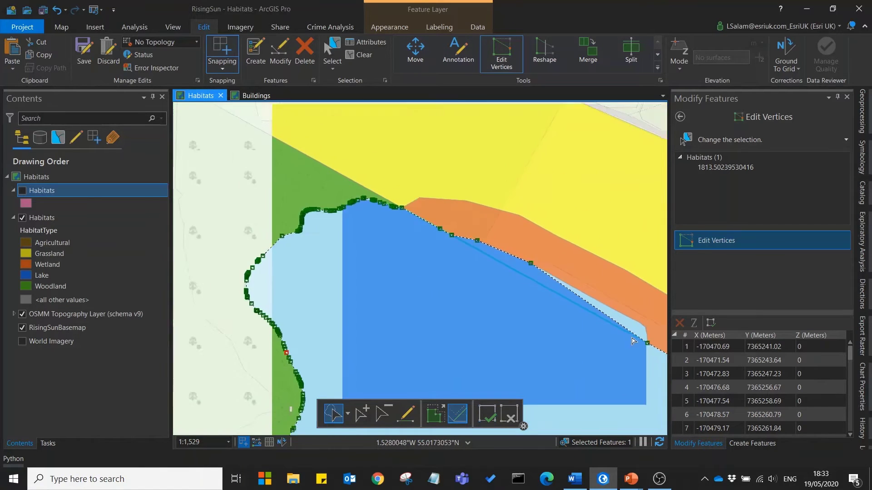
{"action": "scroll", "coordinate": [654, 349], "scroll_direction": "up", "scroll_amount": 7}
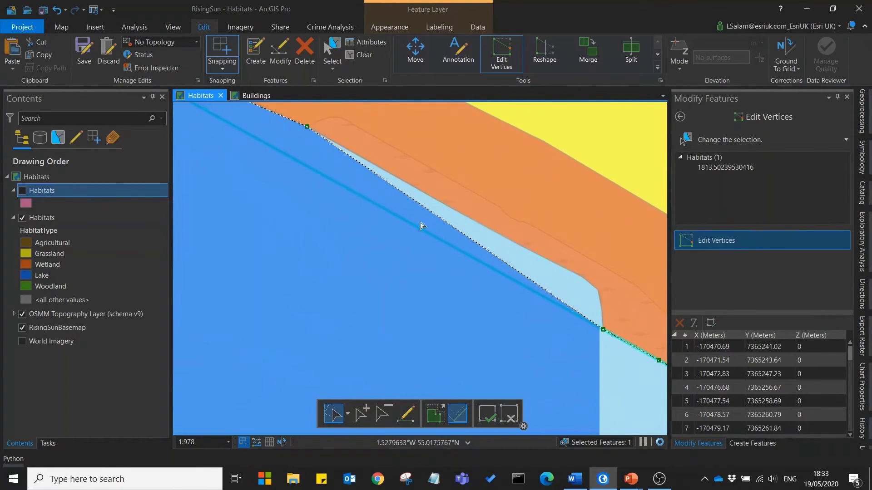
{"action": "right_click", "coordinate": [439, 221]}
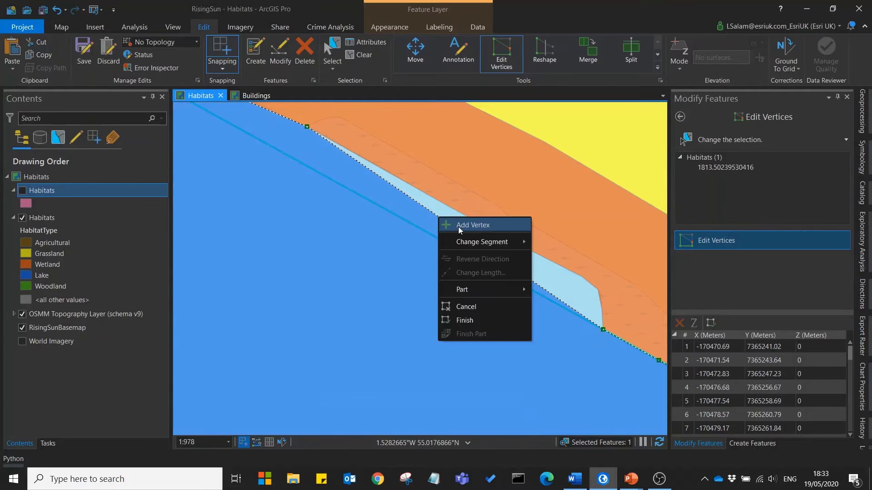
{"action": "left_click", "coordinate": [454, 225]}
{"action": "left_click_drag", "start_coordinate": [438, 217], "coordinate": [522, 245]}
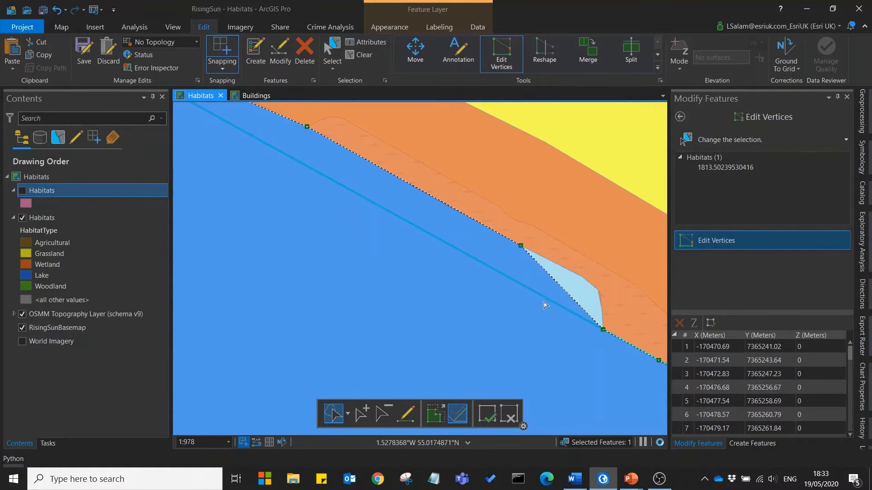
{"action": "right_click", "coordinate": [562, 287]}
{"action": "left_click", "coordinate": [574, 296]}
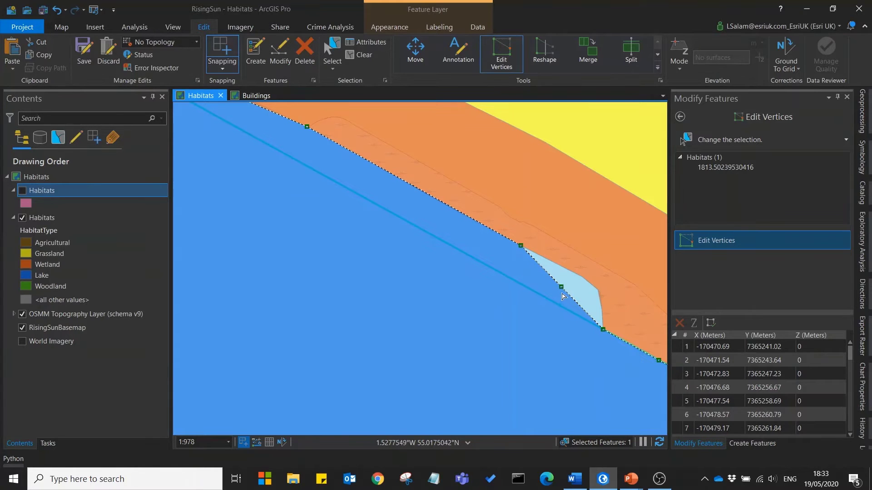
{"action": "left_click_drag", "start_coordinate": [561, 288], "coordinate": [582, 276]}
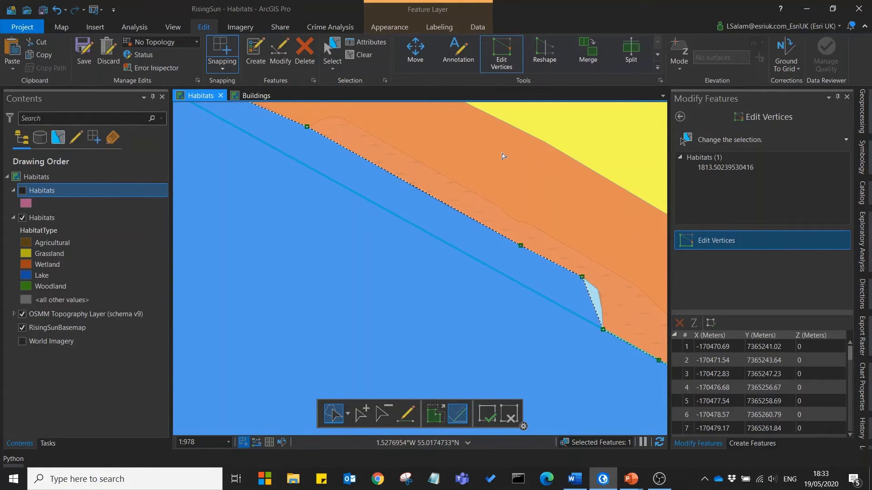
- Check the snapping settings, then add a final vertex to close the last sliver gap
{"action": "left_click", "coordinate": [219, 69]}
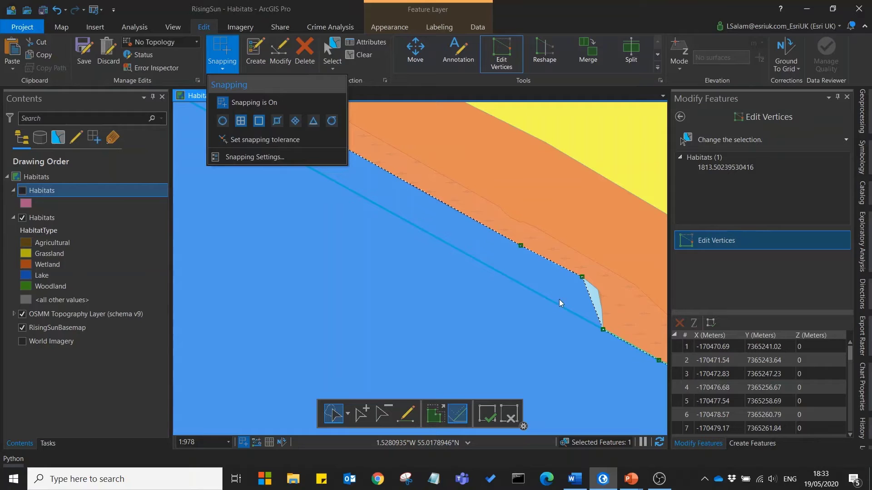
{"action": "left_click", "coordinate": [594, 305]}
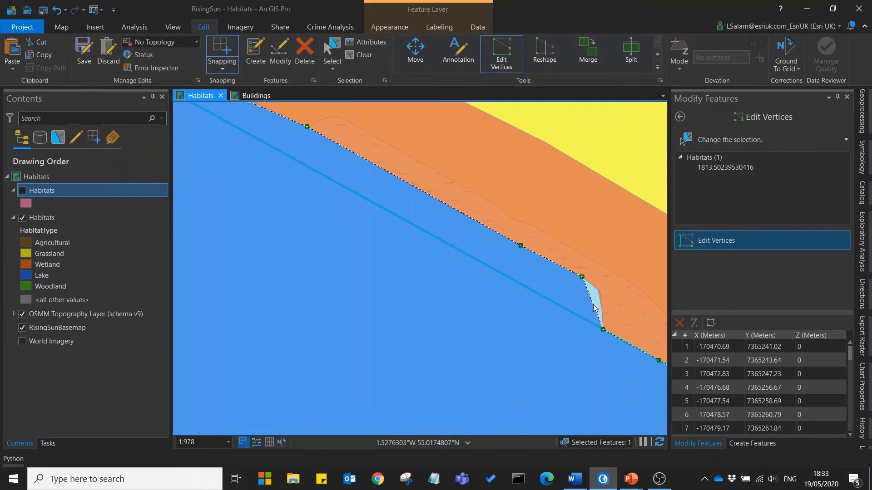
{"action": "right_click", "coordinate": [594, 304]}
{"action": "left_click", "coordinate": [605, 311]}
{"action": "left_click_drag", "start_coordinate": [593, 304], "coordinate": [597, 289]}
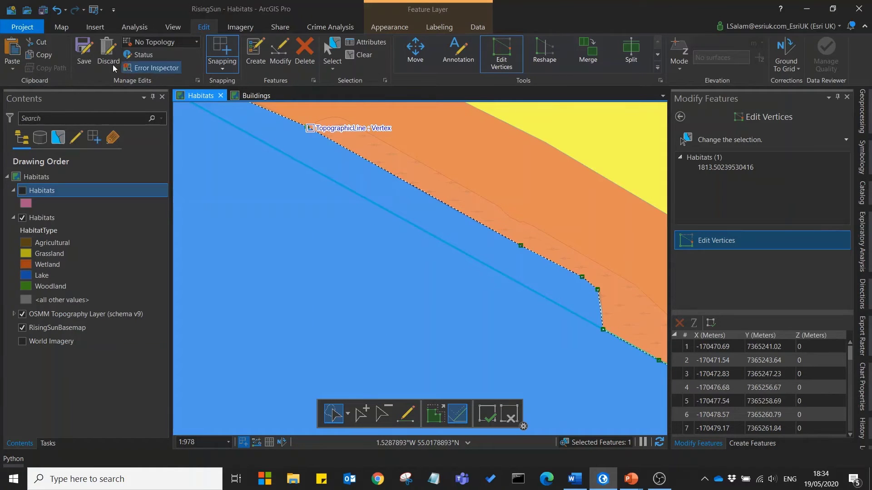
- Save the lake boundary edits, confirming the save
{"action": "left_click", "coordinate": [84, 58]}
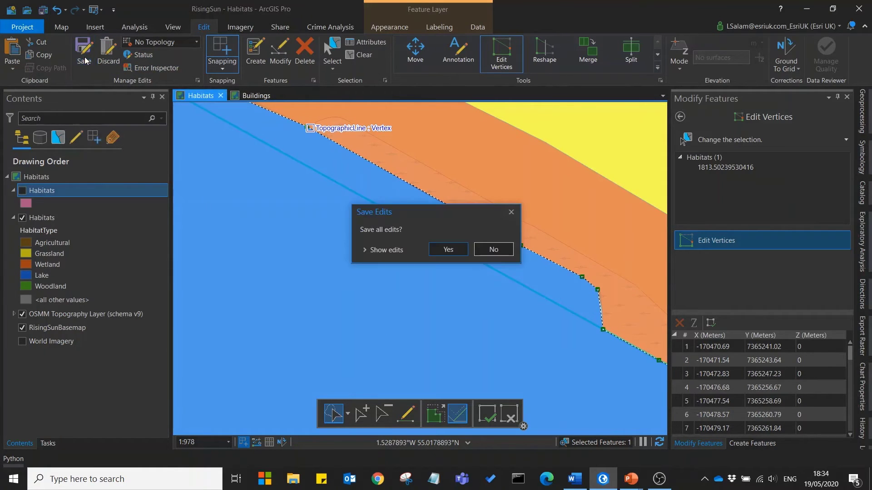
{"action": "left_click", "coordinate": [448, 250]}
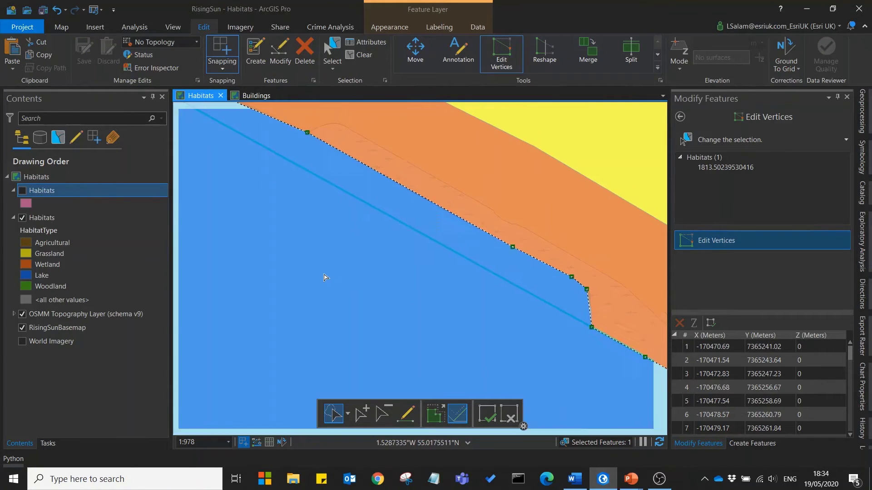
{"action": "scroll", "coordinate": [324, 277], "scroll_direction": "down", "scroll_amount": 3}
- Return to Explore, clear the feature selection, and zoom out to the full site
{"action": "left_click", "coordinate": [61, 27]}
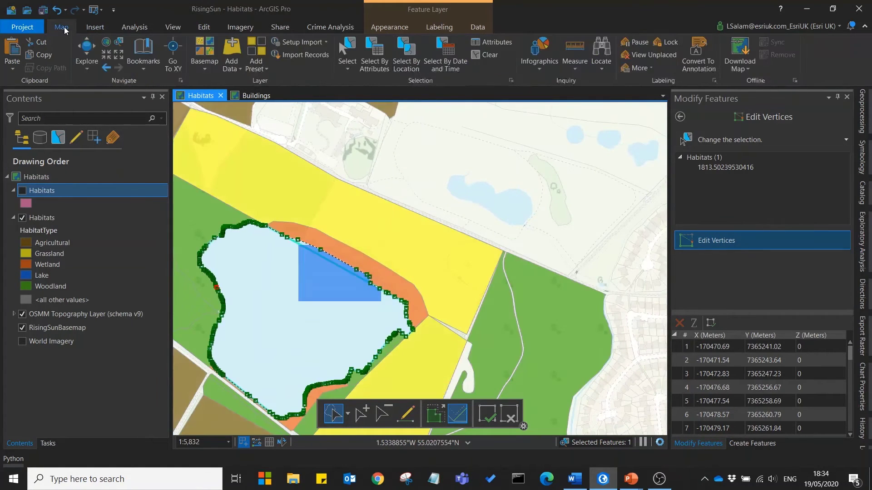
{"action": "left_click", "coordinate": [93, 54]}
{"action": "left_click_drag", "start_coordinate": [356, 317], "coordinate": [483, 195]}
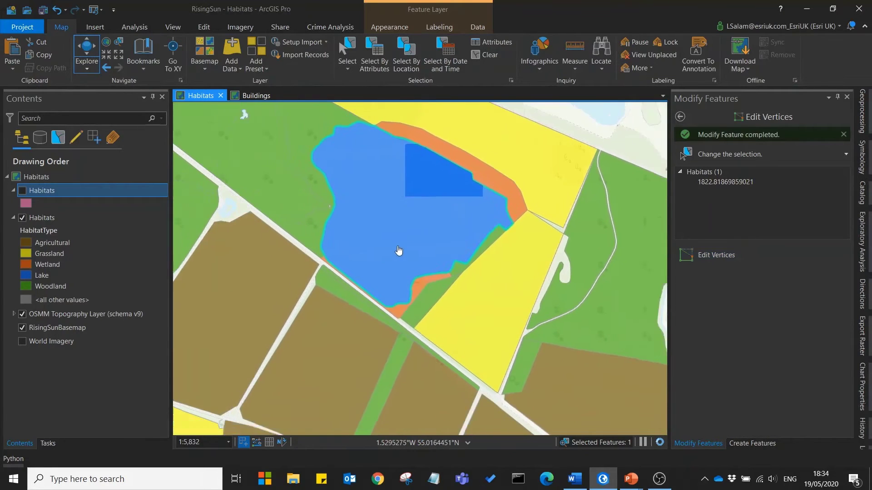
{"action": "scroll", "coordinate": [398, 251], "scroll_direction": "down", "scroll_amount": 3}
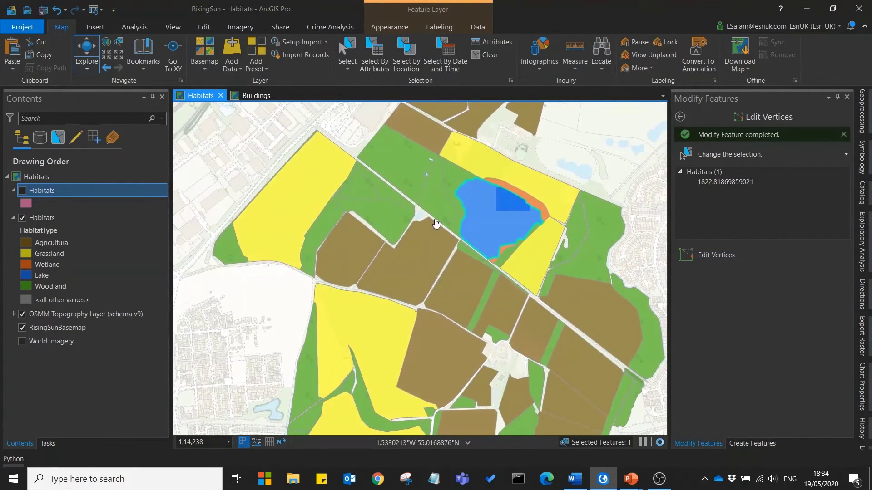
{"action": "left_click", "coordinate": [489, 55]}
{"action": "scroll", "coordinate": [486, 240], "scroll_direction": "down", "scroll_amount": 2}
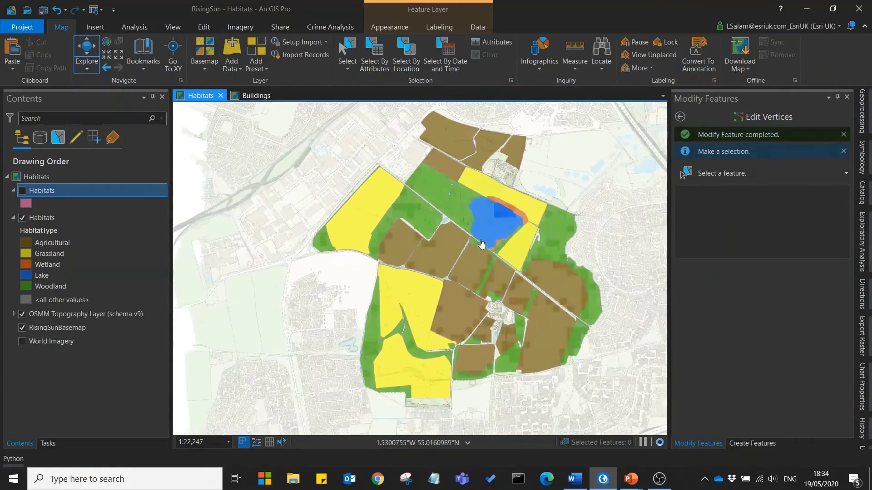
{"action": "scroll", "coordinate": [482, 244], "scroll_direction": "down", "scroll_amount": 2}
{"action": "scroll", "coordinate": [483, 275], "scroll_direction": "up", "scroll_amount": 3}
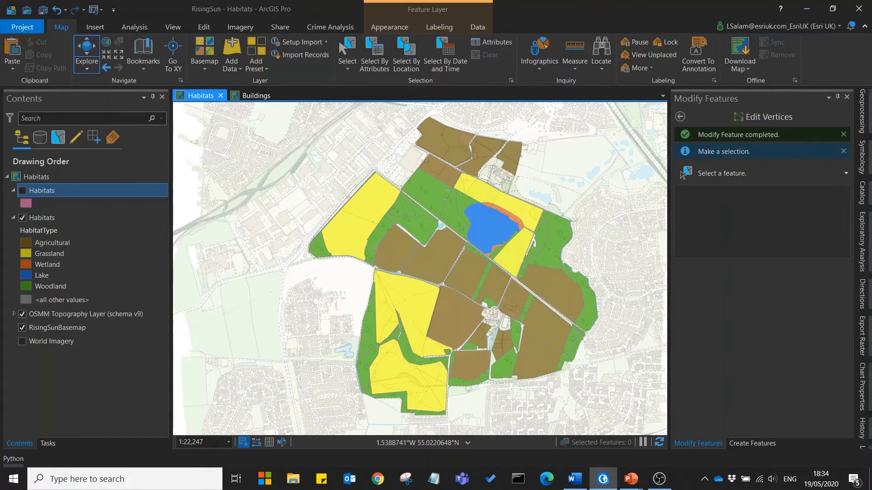
- Open the Habitats layer's attribute table from its Contents context menu
{"action": "right_click", "coordinate": [47, 219]}
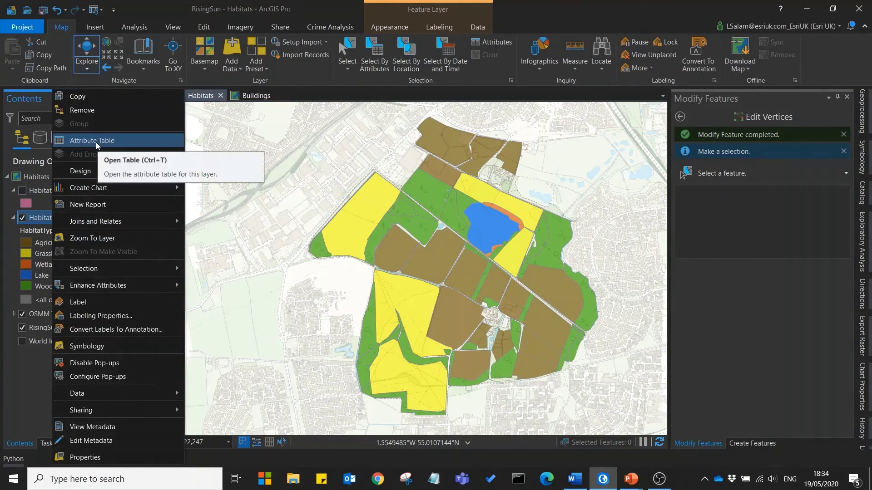
{"action": "left_click", "coordinate": [96, 141]}
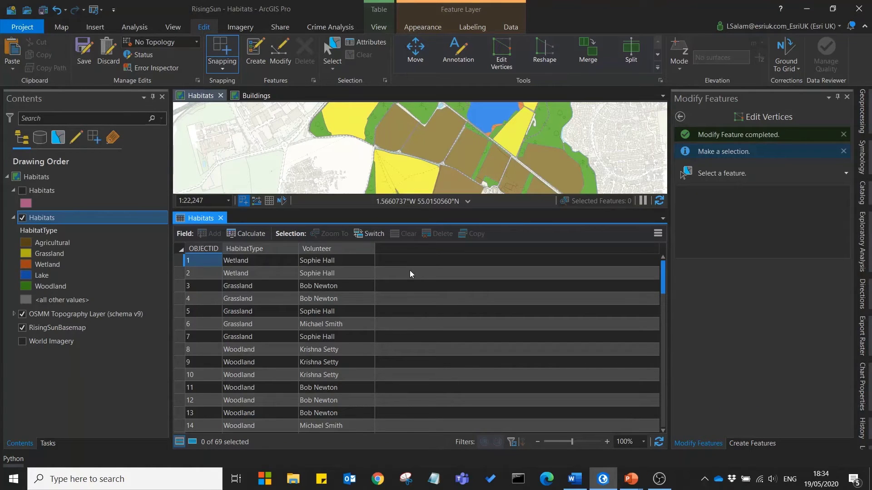
- Use Find and Replace on the Volunteer column to swap the old volunteer name for the new one
{"action": "left_click", "coordinate": [657, 234]}
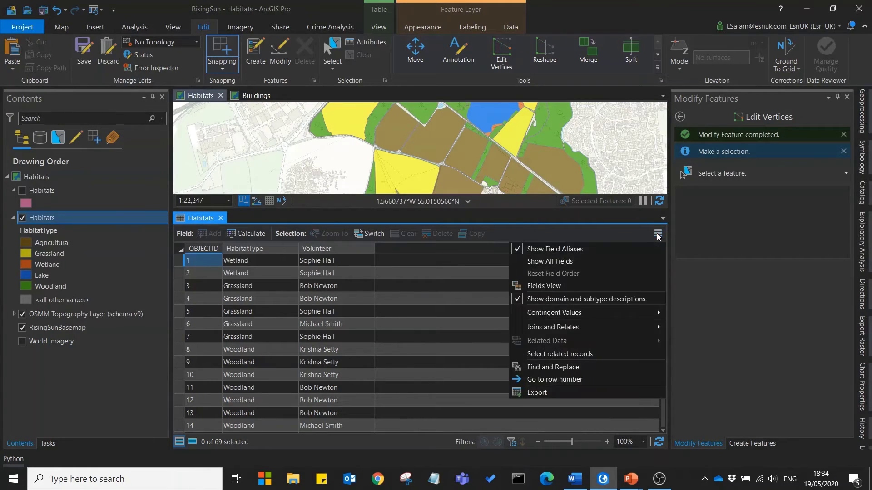
{"action": "left_click", "coordinate": [567, 366]}
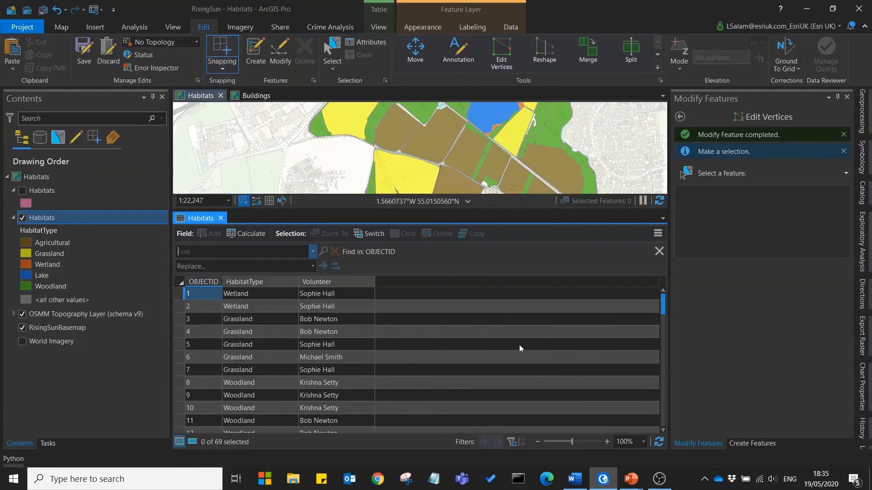
{"action": "type", "text": "Michael Smith"}
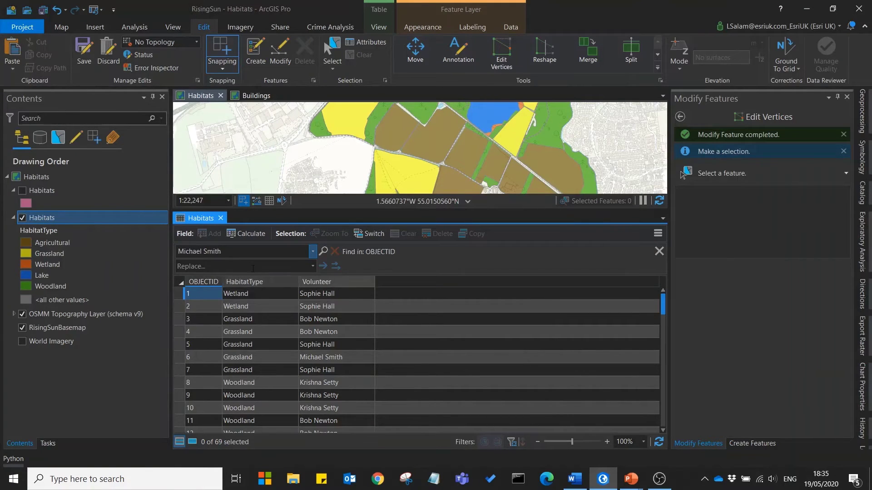
{"action": "left_click", "coordinate": [253, 267]}
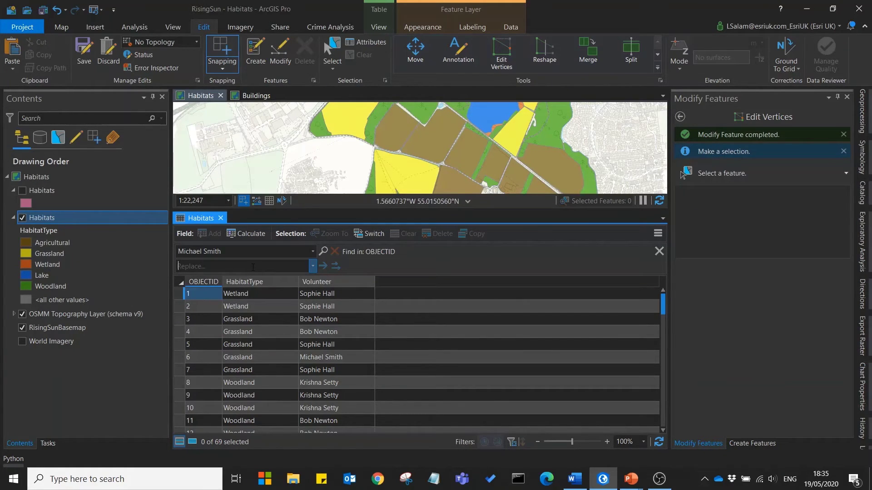
{"action": "type", "text": "Jeff Jones"}
{"action": "left_click", "coordinate": [333, 282]}
{"action": "left_click", "coordinate": [335, 266]}
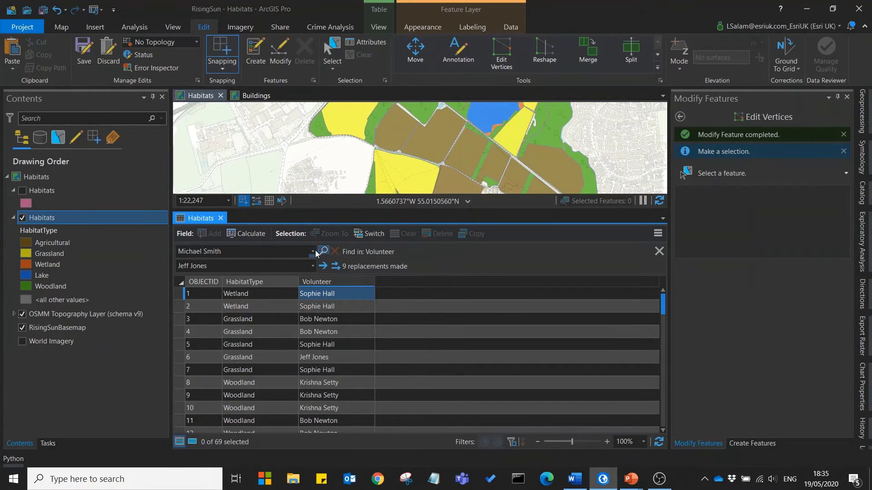
{"action": "scroll", "coordinate": [402, 322], "scroll_direction": "down", "scroll_amount": 3}
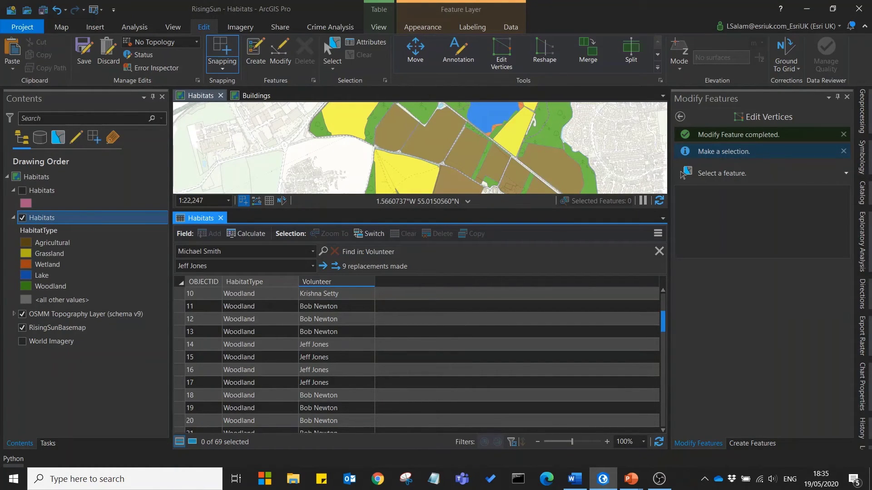
- Close the Habitats table and pick the Buildings polygon template on the Buildings map
{"action": "left_click", "coordinate": [221, 218]}
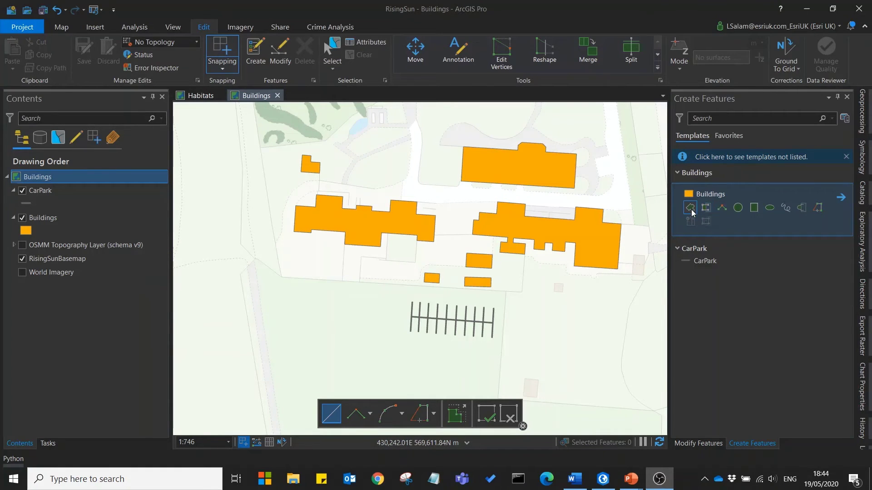
{"action": "left_click", "coordinate": [690, 210]}
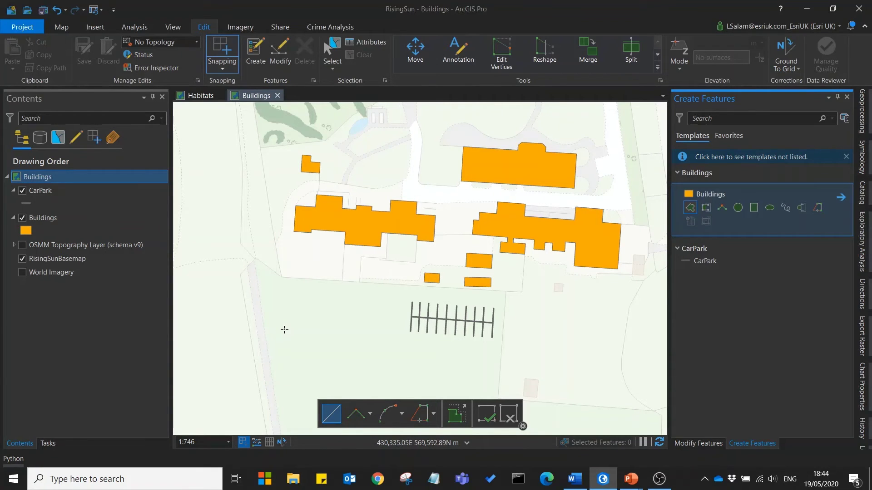
- Place the building's first corner at pasted Absolute X,Y coordinates
{"action": "right_click", "coordinate": [302, 314]}
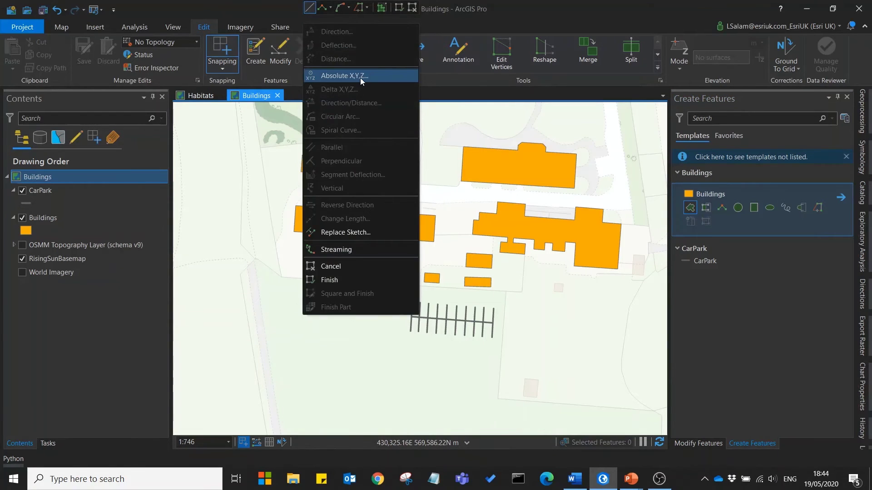
{"action": "left_click", "coordinate": [390, 79]}
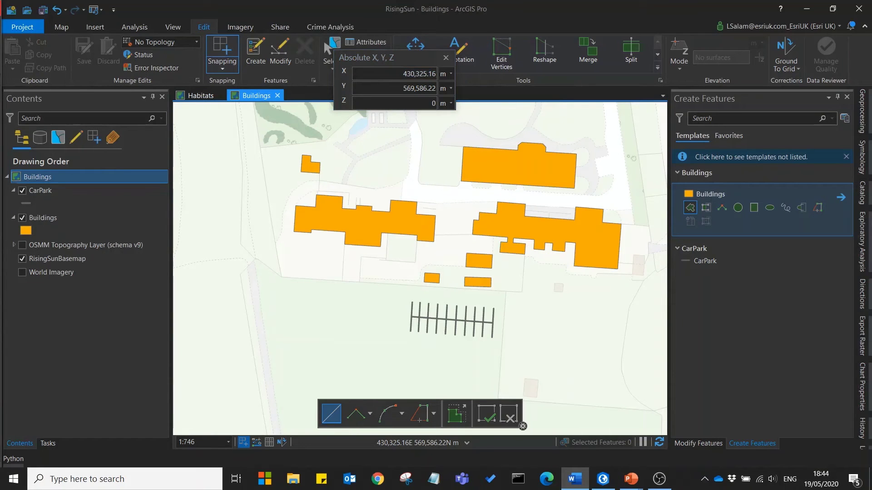
{"action": "left_click", "coordinate": [400, 75]}
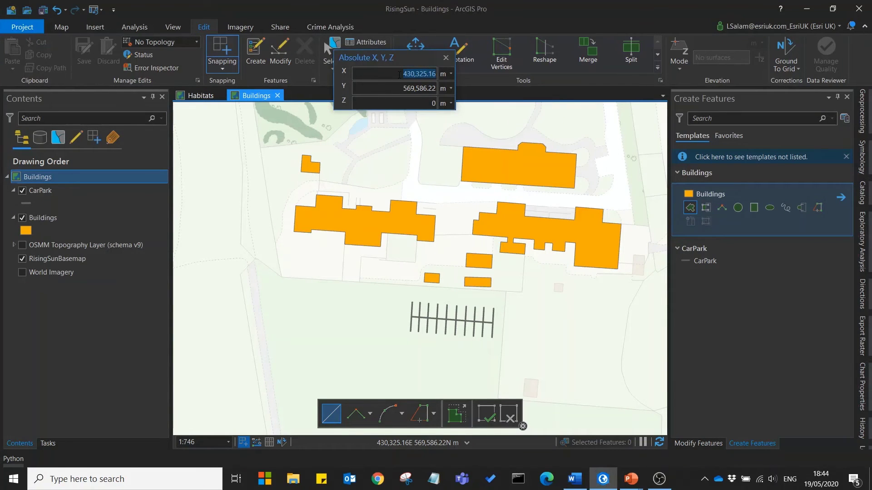
{"action": "type", "text": "430,322.21"}
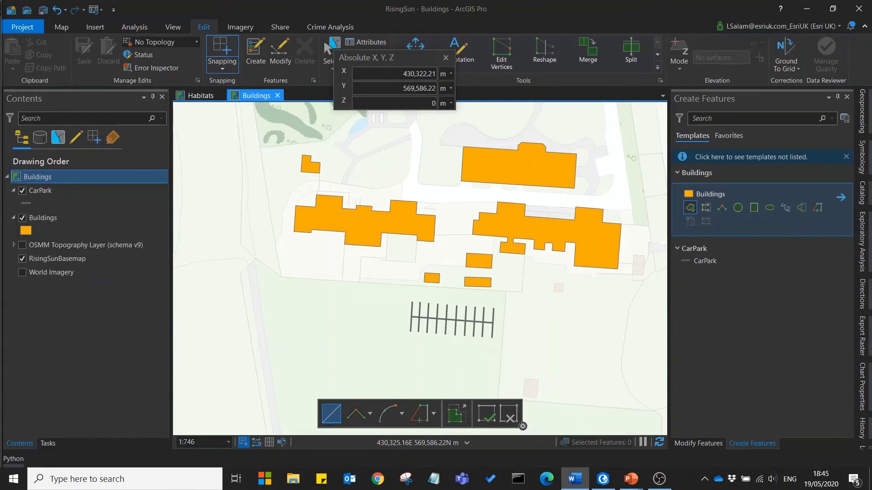
{"action": "left_click", "coordinate": [400, 88]}
{"action": "type", "text": "569,582.70"}
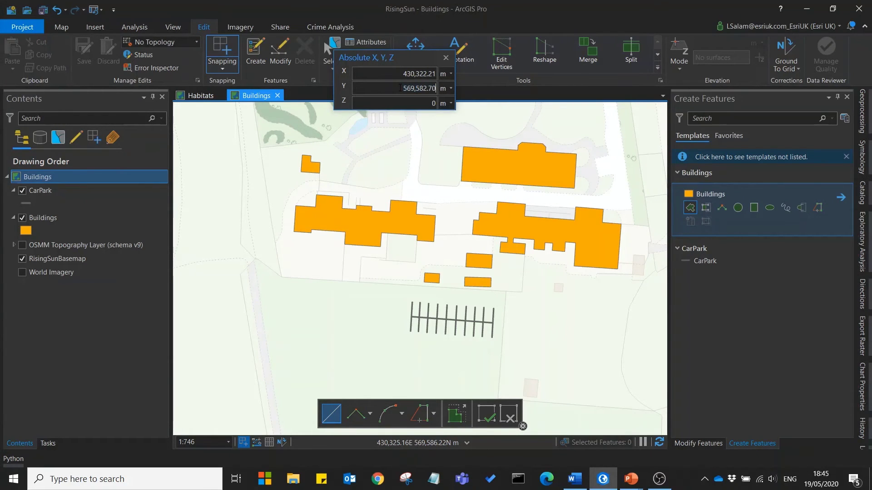
{"action": "key", "text": "Return"}
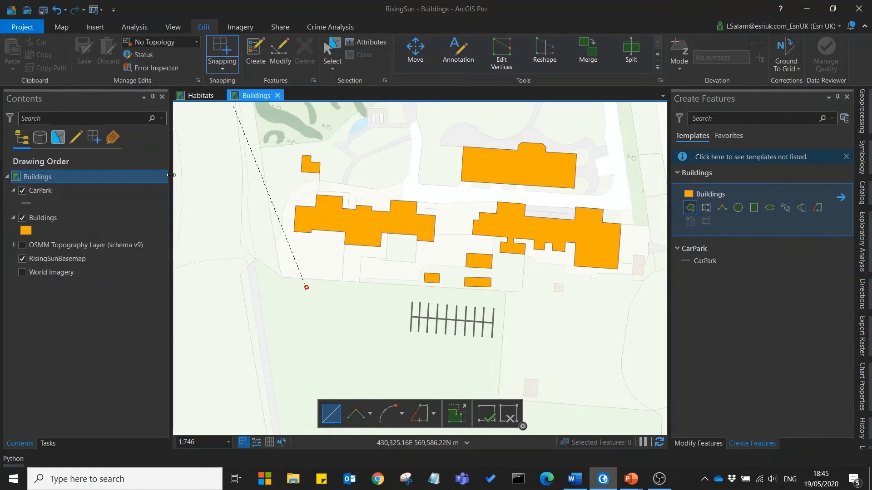
- Place the second corner at absolute coordinates, with Y set to 569545
{"action": "right_click", "coordinate": [374, 353]}
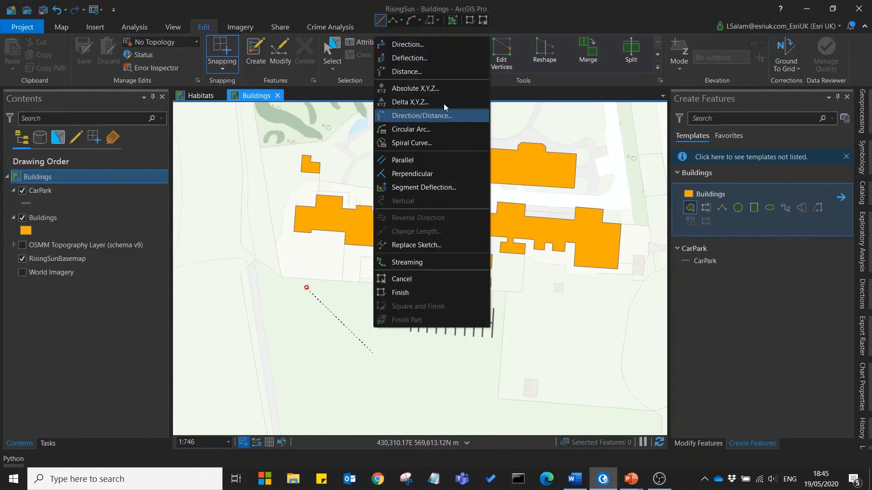
{"action": "left_click", "coordinate": [431, 88]}
{"action": "key", "text": "alt+Tab"}
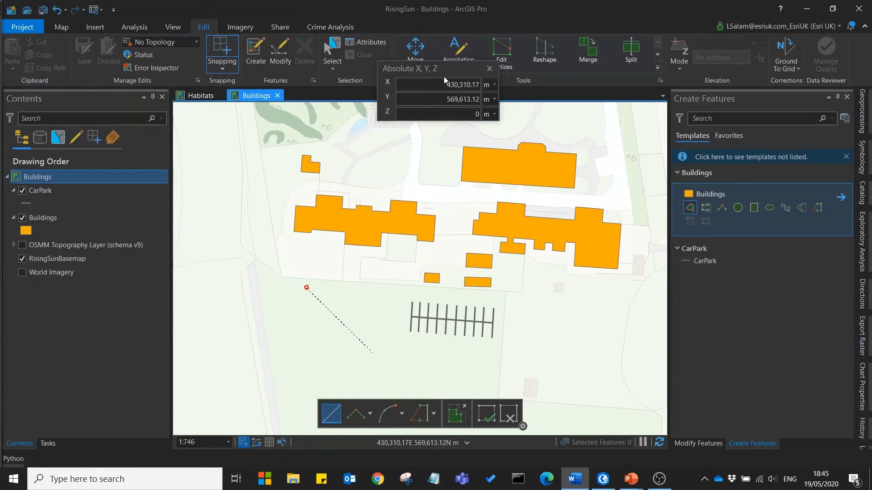
{"action": "key", "text": "alt+Tab"}
{"action": "type", "text": "430,296.01"}
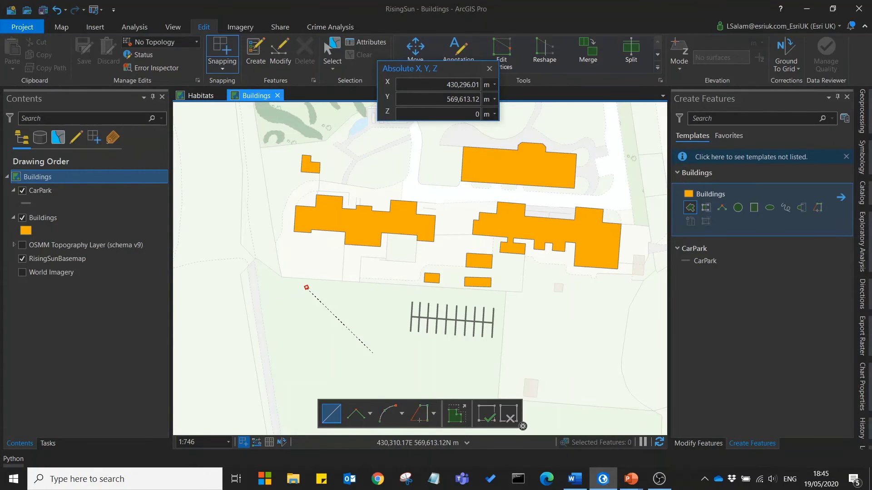
{"action": "key", "text": "alt+Tab"}
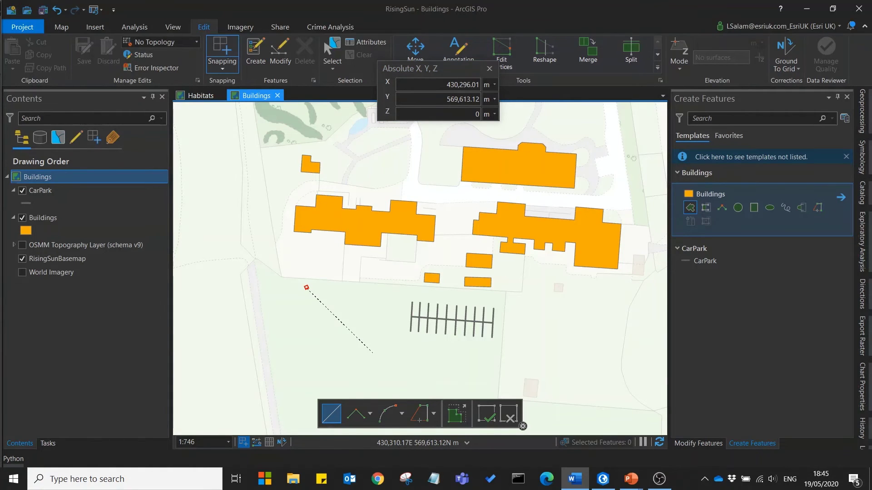
{"action": "left_click", "coordinate": [431, 99]}
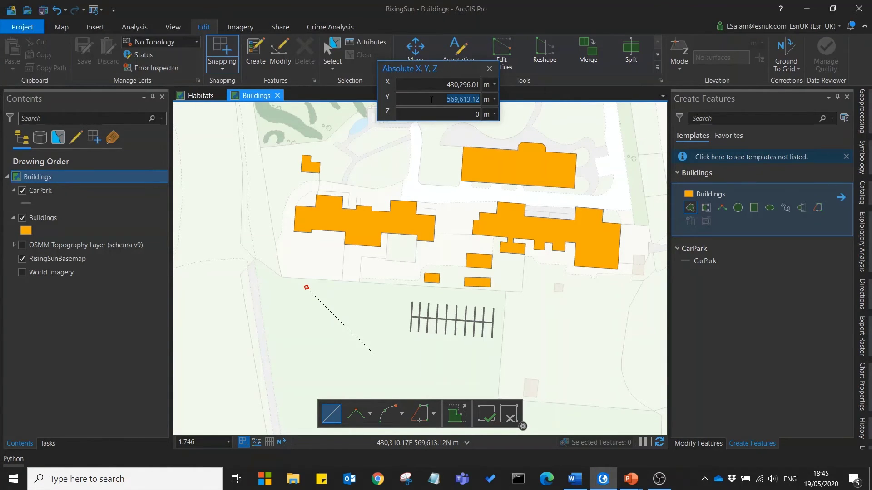
{"action": "type", "text": "569545"}
{"action": "key", "text": "Return"}
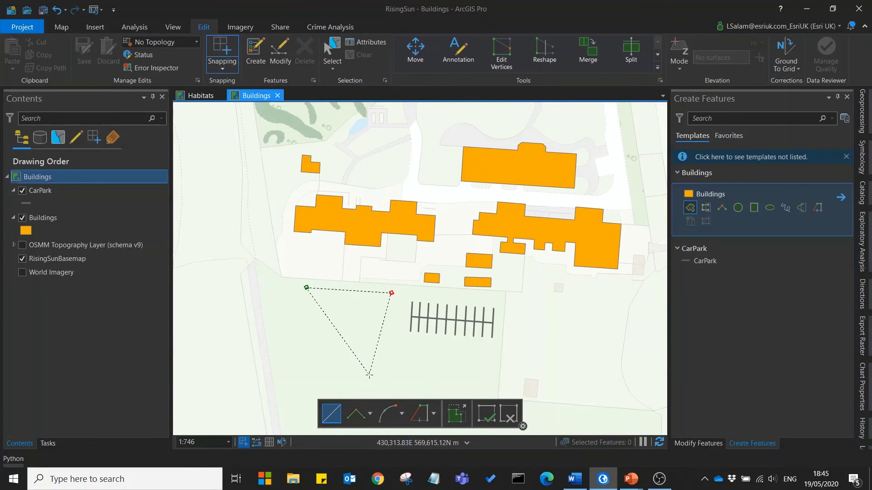
- Add a 17.24 m side and a perpendicular side, then finish the rectangular building
{"action": "right_click", "coordinate": [376, 351]}
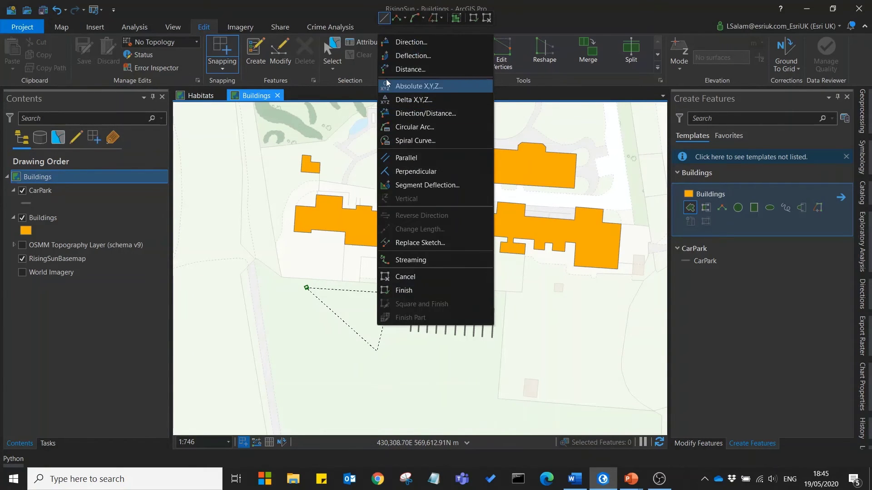
{"action": "left_click", "coordinate": [434, 72]}
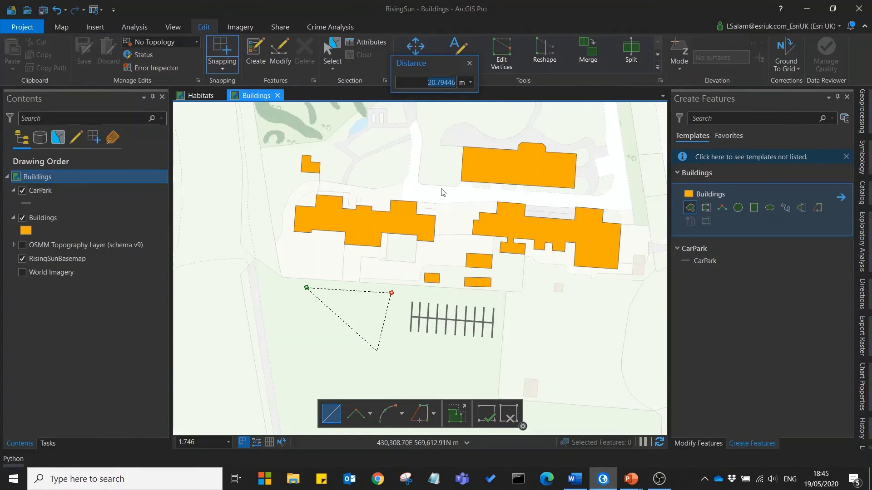
{"action": "type", "text": "17.24"}
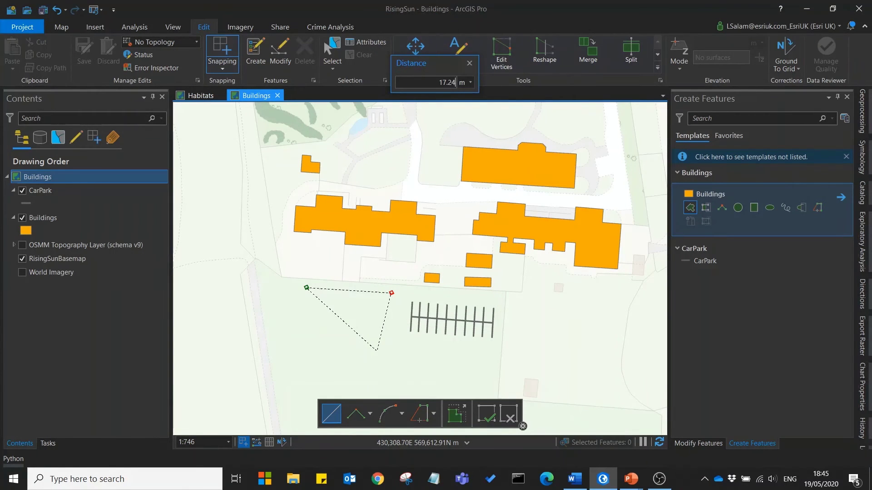
{"action": "key", "text": "Return"}
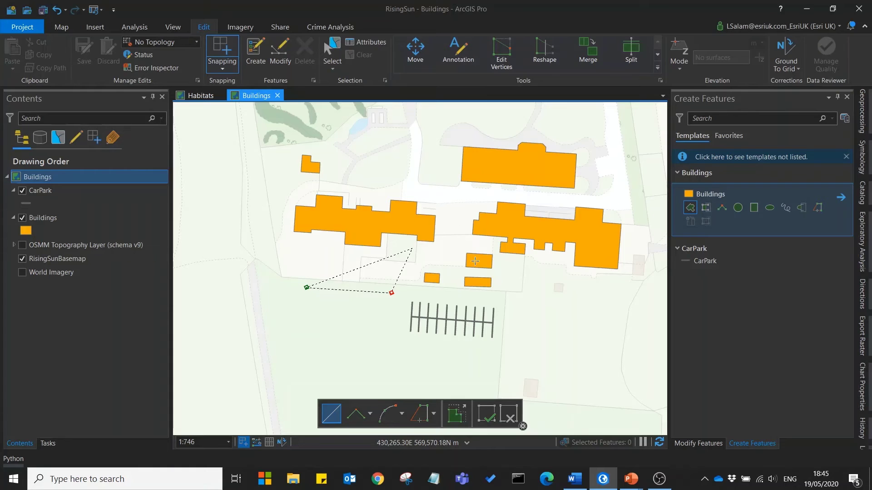
{"action": "right_click", "coordinate": [369, 358]}
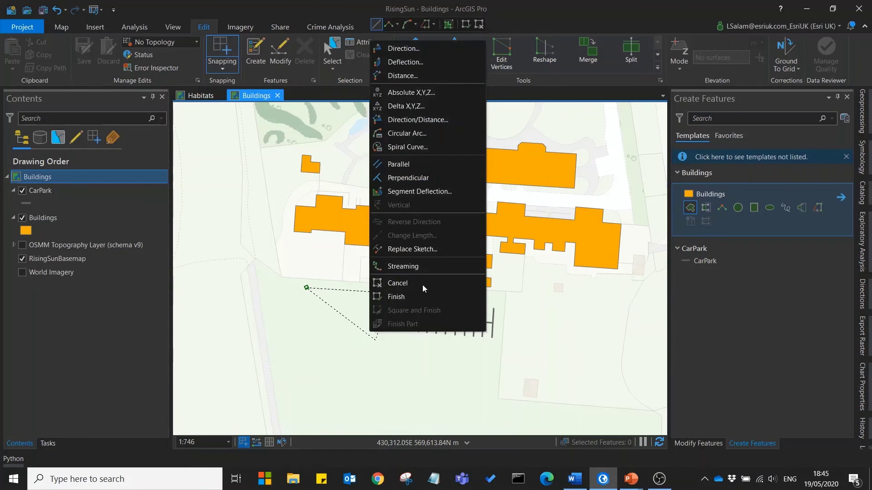
{"action": "left_click", "coordinate": [411, 178]}
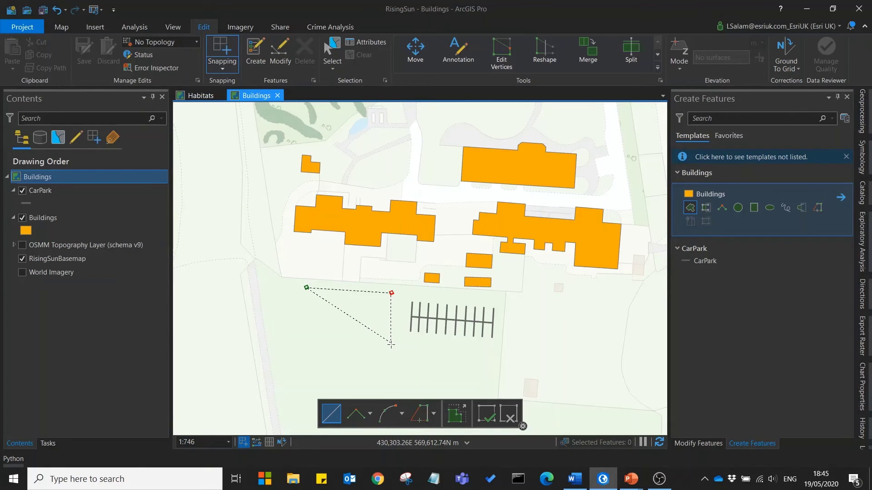
{"action": "left_click", "coordinate": [391, 343]}
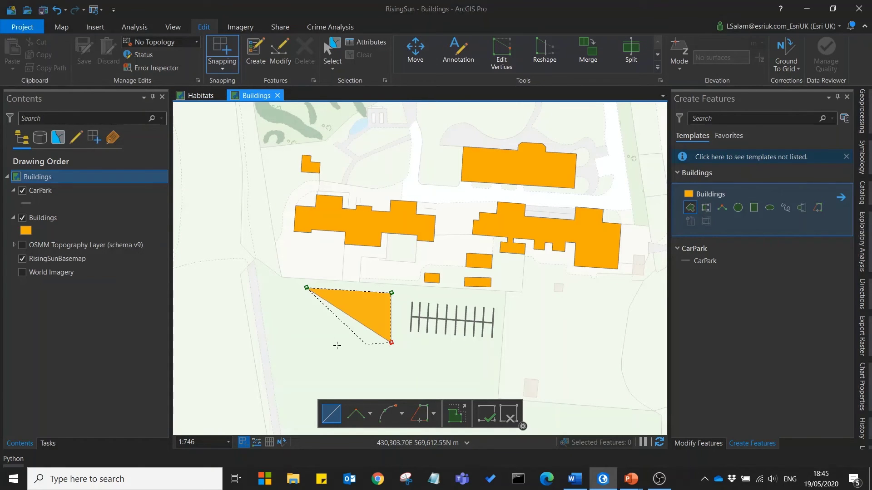
{"action": "double_click", "coordinate": [304, 339]}
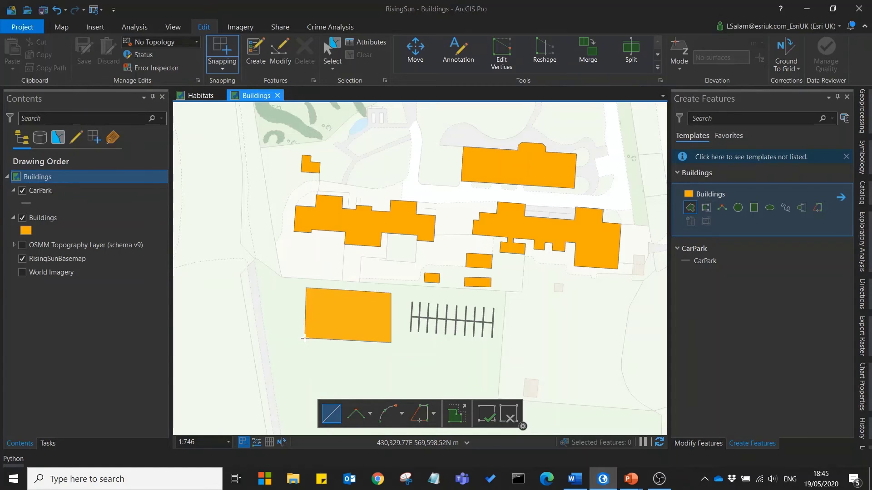
{"action": "left_click", "coordinate": [305, 339]}
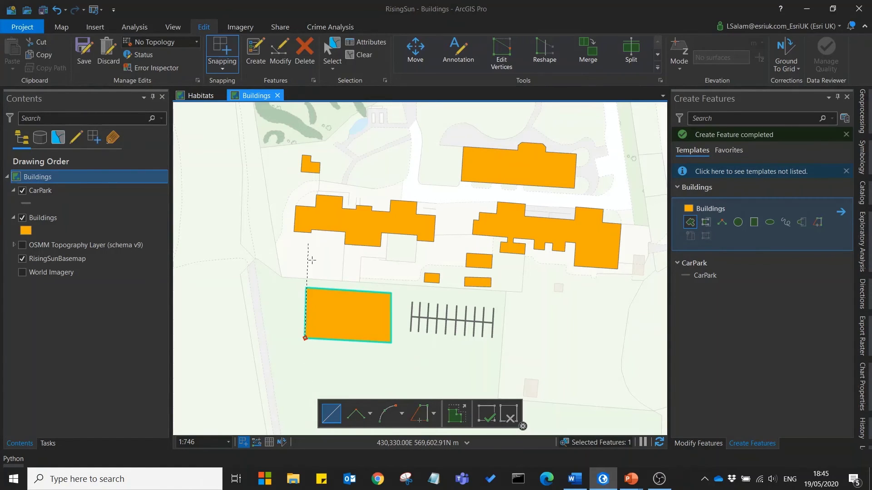
- Discard the stray sketch point and box-select all eleven car park lines
{"action": "right_click", "coordinate": [321, 365]}
{"action": "left_click", "coordinate": [361, 289]}
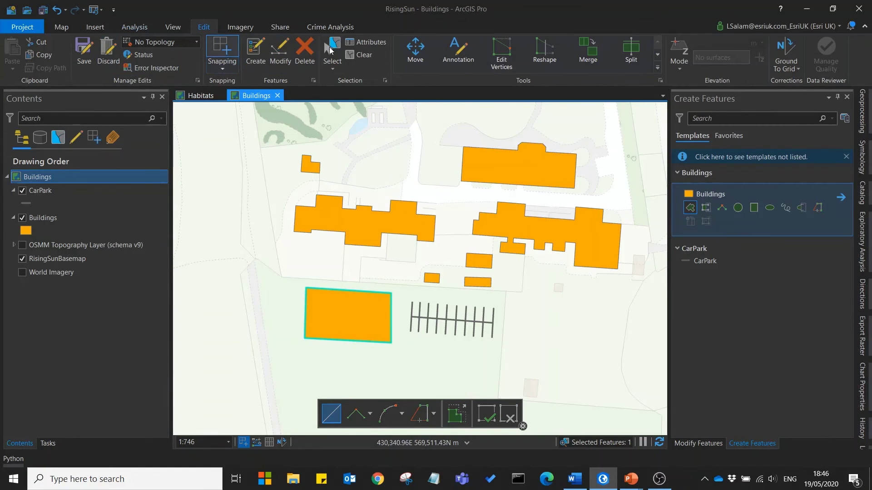
{"action": "left_click", "coordinate": [332, 49]}
{"action": "left_click_drag", "start_coordinate": [408, 299], "coordinate": [502, 347]}
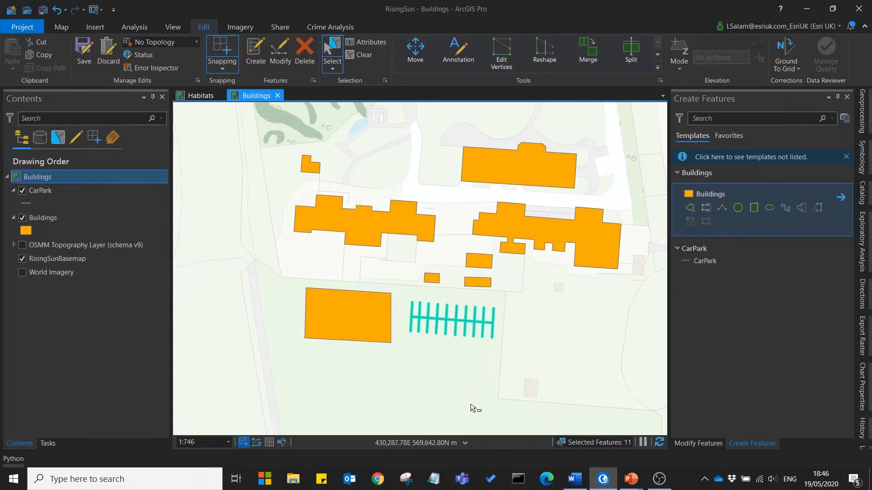
{"action": "left_click", "coordinate": [658, 56]}
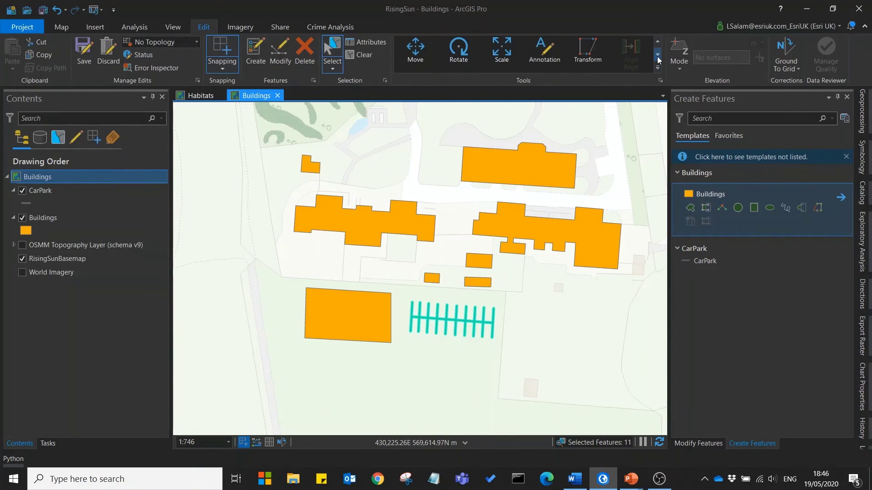
{"action": "left_click", "coordinate": [657, 56]}
{"action": "left_click", "coordinate": [657, 56]}
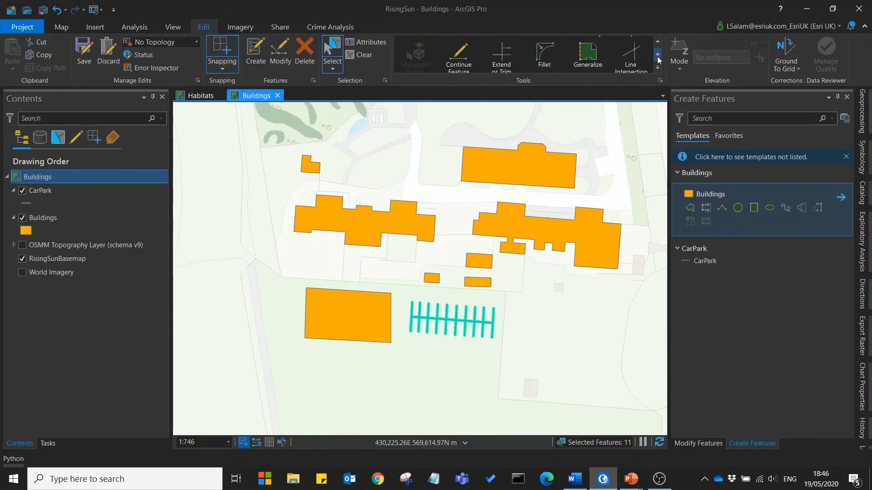
{"action": "left_click", "coordinate": [657, 56]}
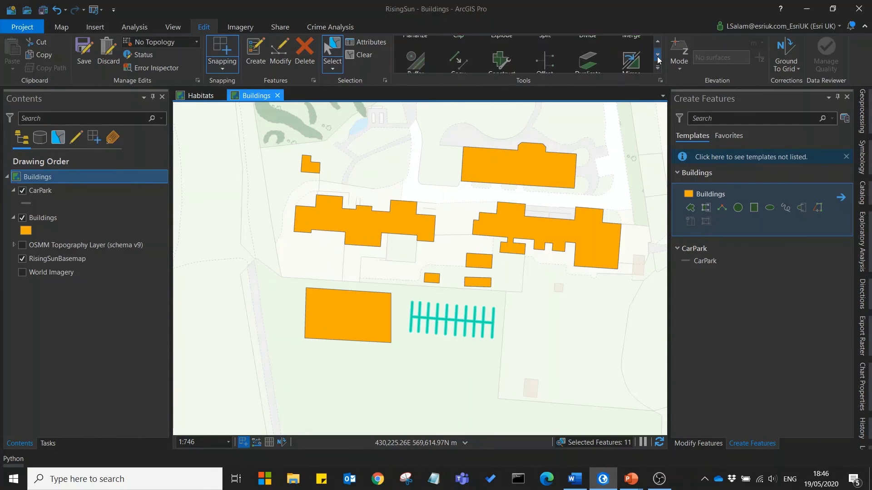
- Mirror the selected car park with a Two Clicks line along its lower edge
{"action": "left_click", "coordinate": [634, 49]}
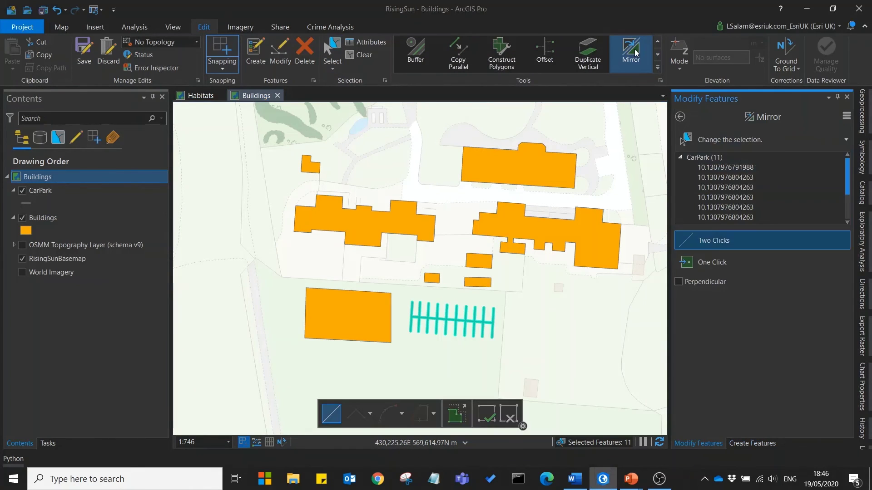
{"action": "left_click", "coordinate": [713, 242]}
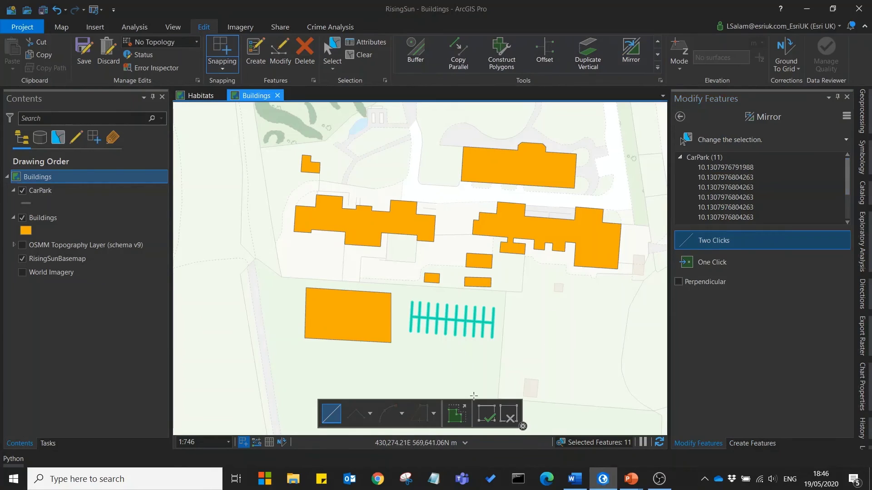
{"action": "left_click", "coordinate": [402, 342]}
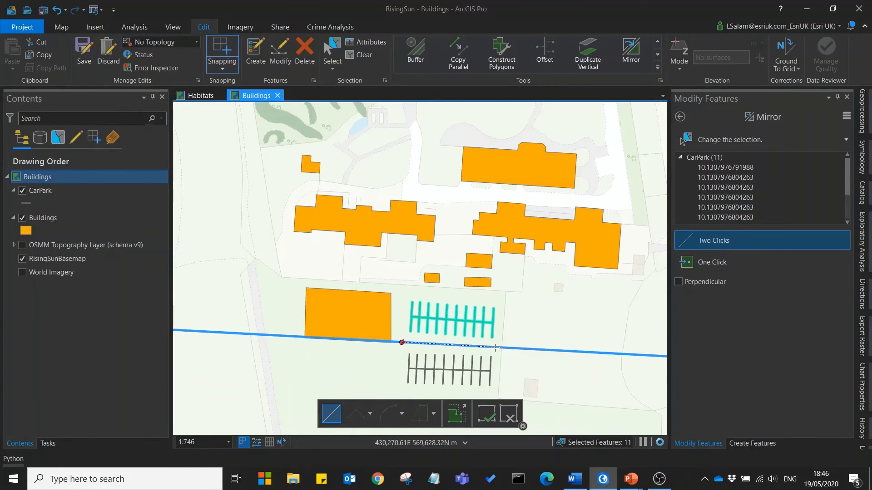
{"action": "left_click", "coordinate": [495, 349]}
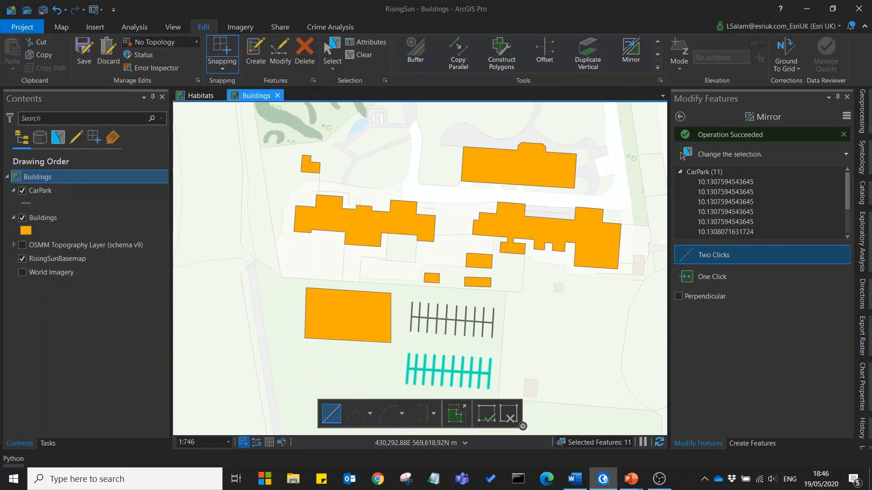
- Return to the PowerPoint slide show and advance to the Summary slide
{"action": "key", "text": "alt+Tab"}
{"action": "key", "text": "alt+Tab"}
{"action": "key", "text": "alt+Tab"}
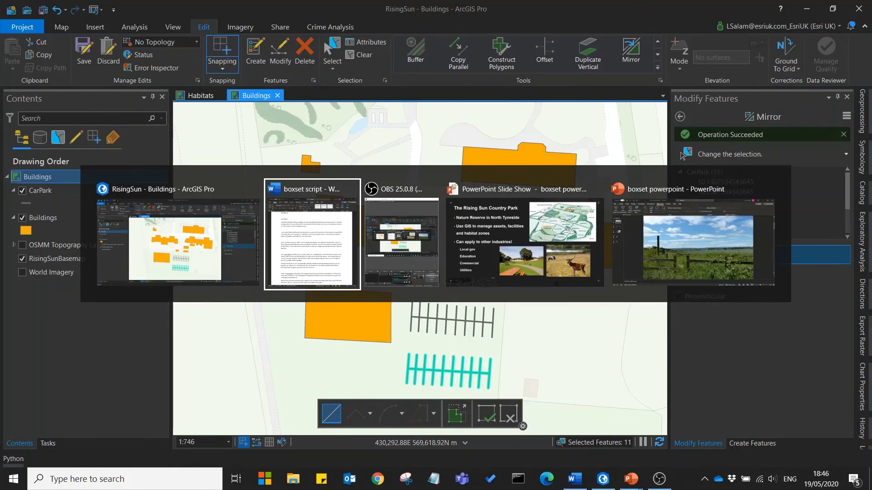
{"action": "key", "text": "Right"}
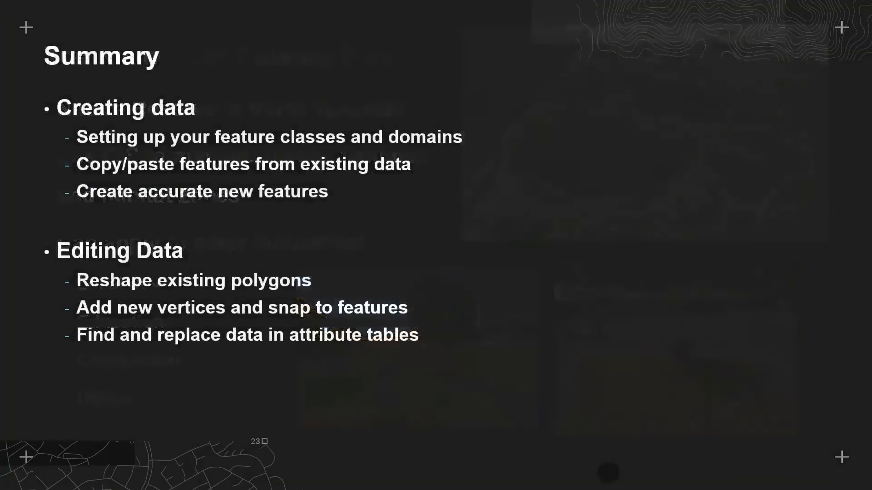